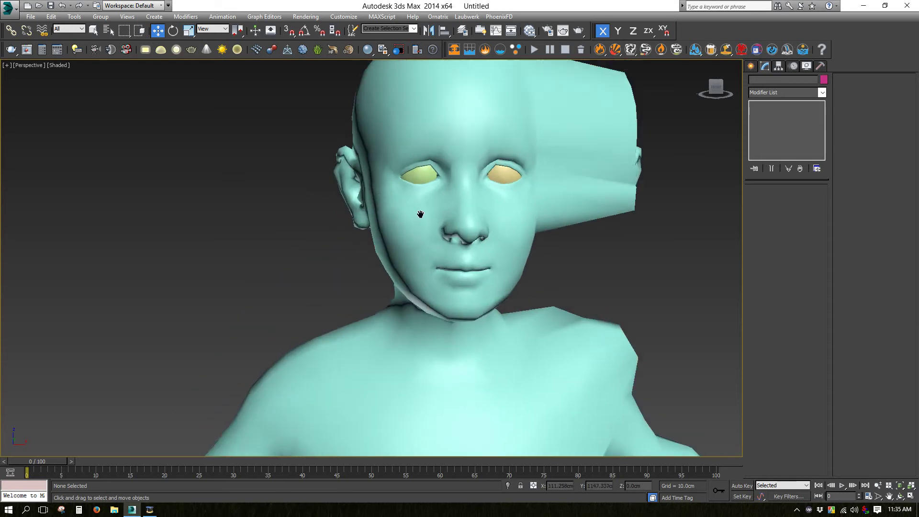
# - Orbit around the broken character mesh, select it, and check its head, legs and feet
pyautogui.keyDown('alt'); pyautogui.moveTo(370, 342); pyautogui.dragTo(378, 119, button='middle'); pyautogui.keyUp('alt')
pyautogui.click(504, 222)
pyautogui.scroll(-5, 378, 119)
pyautogui.moveTo(422, 192); pyautogui.dragTo(427, 128, button='middle')
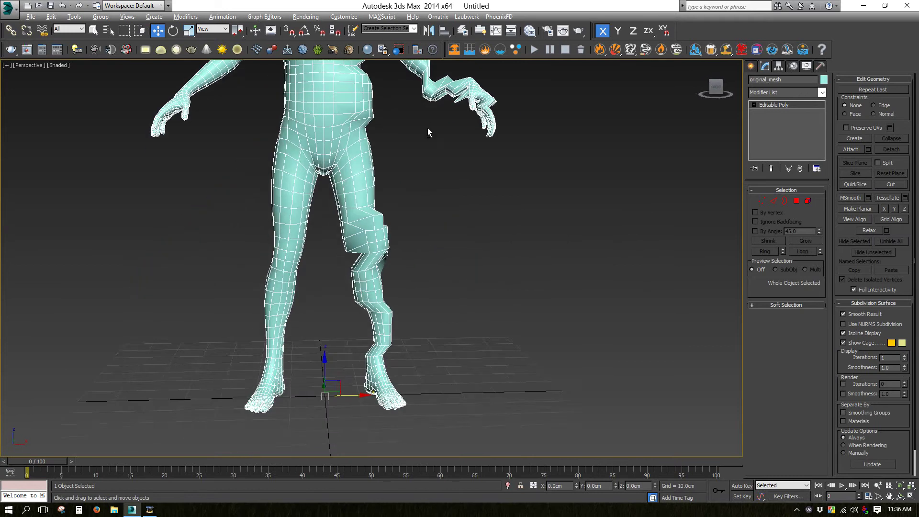
pyautogui.scroll(4, 484, 122)
pyautogui.scroll(-5, 484, 123)
# - Frame the torso, then Shift-drag a copy of the mesh to the left
pyautogui.moveTo(404, 162); pyautogui.dragTo(531, 315, button='middle')
pyautogui.scroll(5, 530, 315)
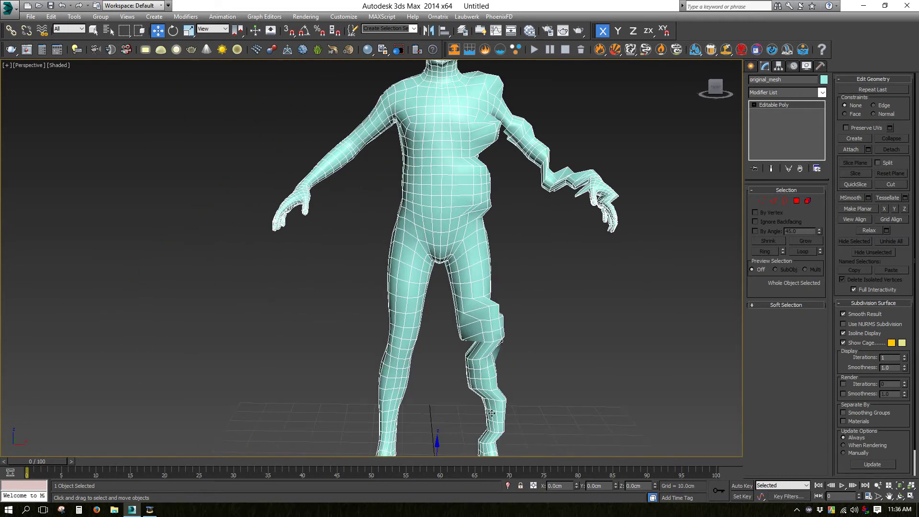
pyautogui.scroll(-3, 492, 413)
pyautogui.scroll(2, 525, 403)
pyautogui.keyDown('shift'); pyautogui.moveTo(503, 364); pyautogui.dragTo(261, 363); pyautogui.keyUp('shift')
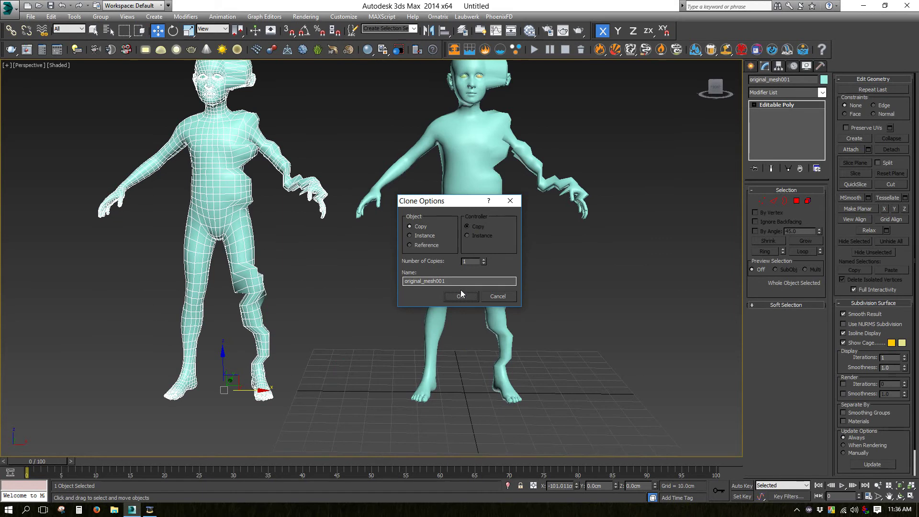
# - Create the copy with the name fix_symmetry
pyautogui.moveTo(513, 281); pyautogui.dragTo(285, 288)
pyautogui.write('fix_symmetry')
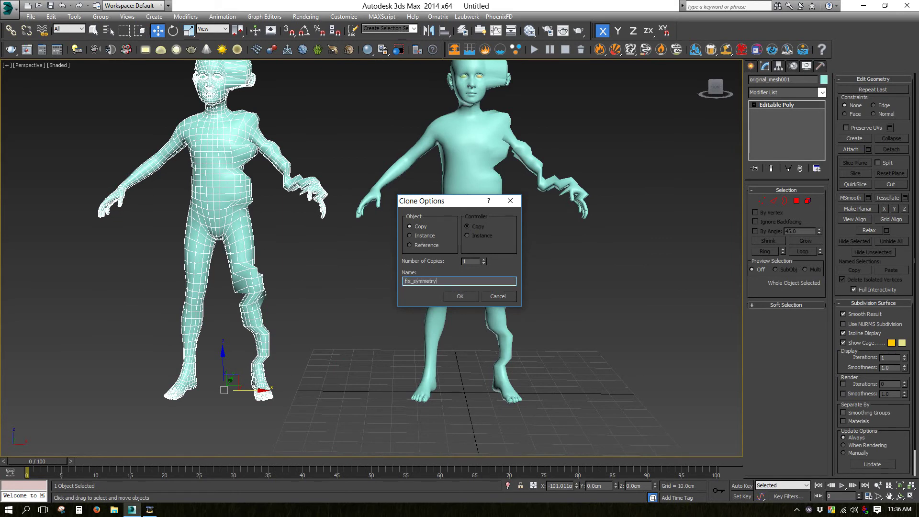
pyautogui.press('Return')
# - Select fix_symmetry and set its object colour to blue
pyautogui.click(423, 328)
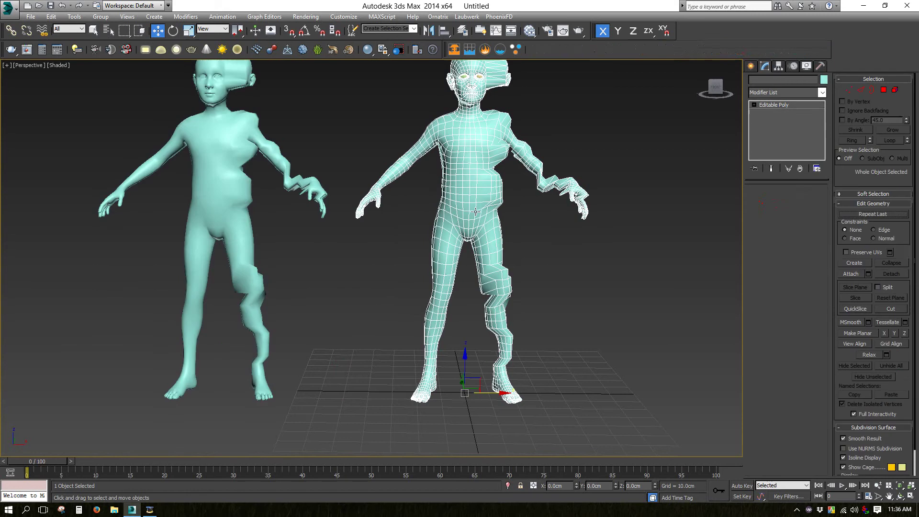
pyautogui.click(131, 201)
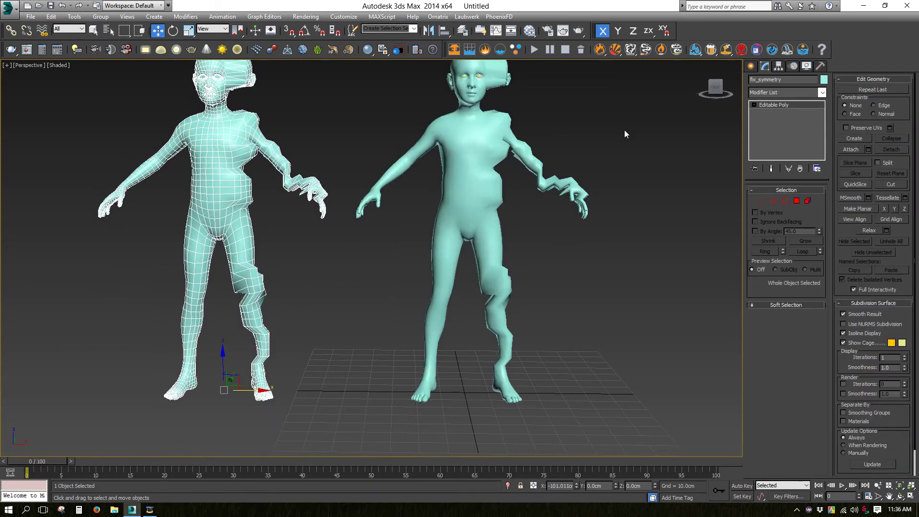
pyautogui.click(824, 80)
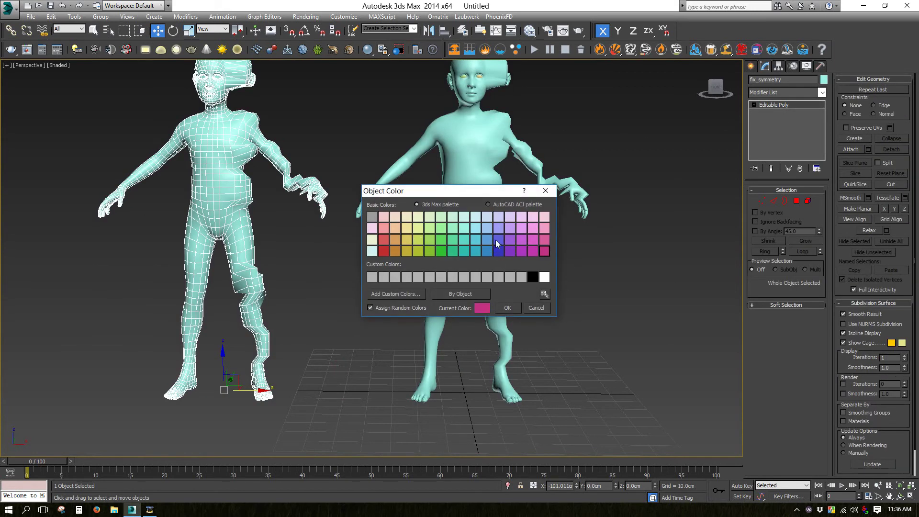
pyautogui.click(509, 309)
pyautogui.keyDown('alt'); pyautogui.moveTo(393, 273); pyautogui.dragTo(322, 241, button='middle'); pyautogui.keyUp('alt')
pyautogui.scroll(4, 288, 201)
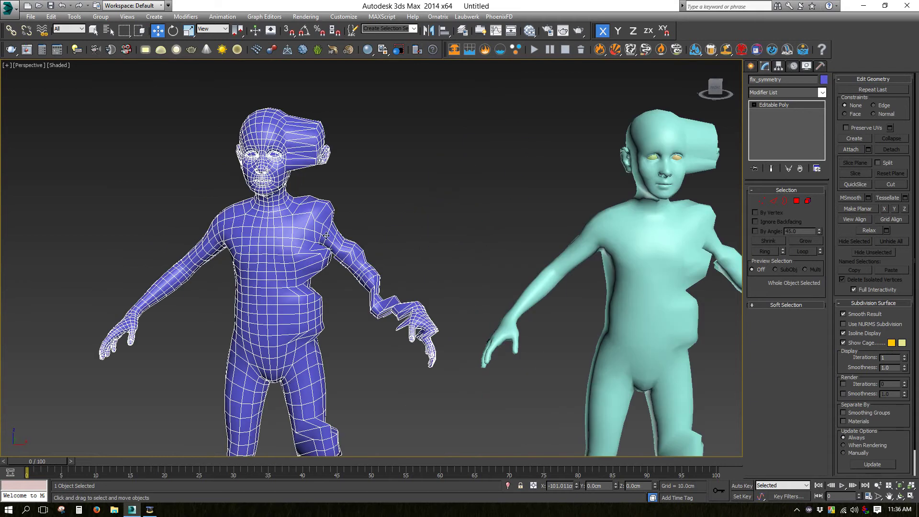
# - In Edge mode, double-click a chest centre edge to select the 107-edge centre loop
pyautogui.click(774, 200)
pyautogui.scroll(4, 246, 260)
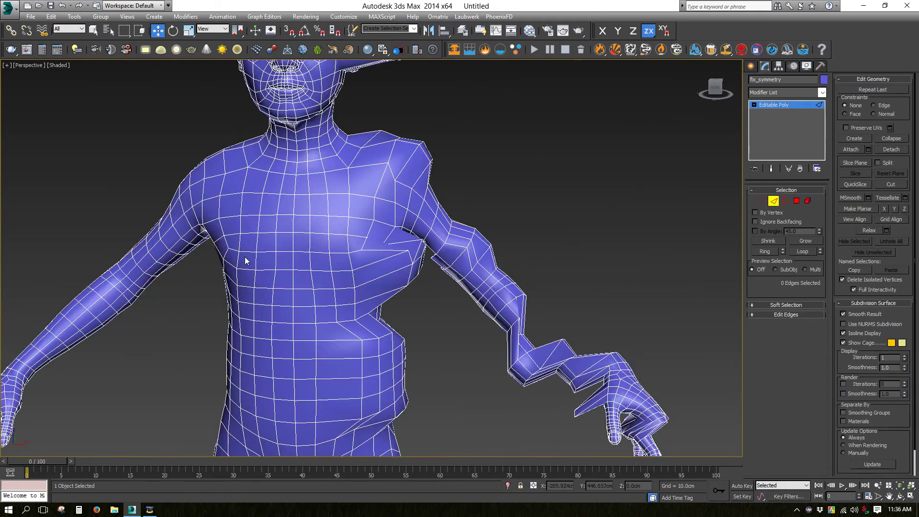
pyautogui.click(295, 238)
pyautogui.doubleClick(294, 238)
# - Check the loop from several angles, then flatten it with Make Planar X
pyautogui.keyDown('alt'); pyautogui.moveTo(294, 238); pyautogui.dragTo(381, 277, button='middle'); pyautogui.keyUp('alt')
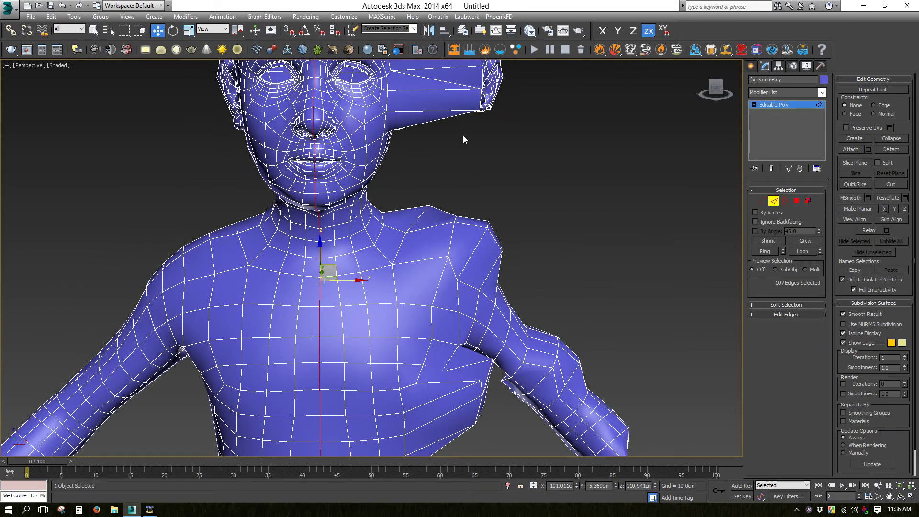
pyautogui.keyDown('alt'); pyautogui.moveTo(464, 140); pyautogui.dragTo(460, 161, button='middle'); pyautogui.keyUp('alt')
pyautogui.scroll(2, 399, 149)
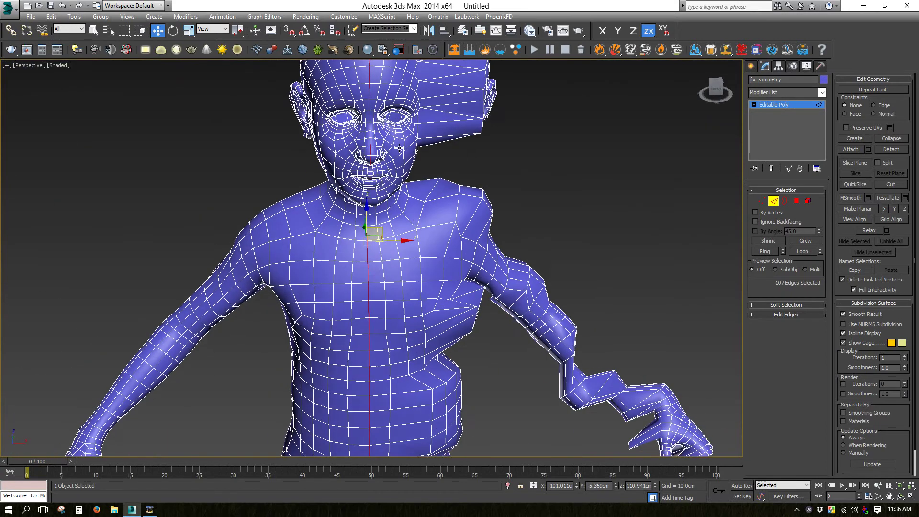
pyautogui.keyDown('alt'); pyautogui.moveTo(399, 149); pyautogui.dragTo(392, 93, button='middle'); pyautogui.keyUp('alt')
pyautogui.keyDown('alt'); pyautogui.moveTo(414, 214); pyautogui.dragTo(412, 245, button='middle'); pyautogui.keyUp('alt')
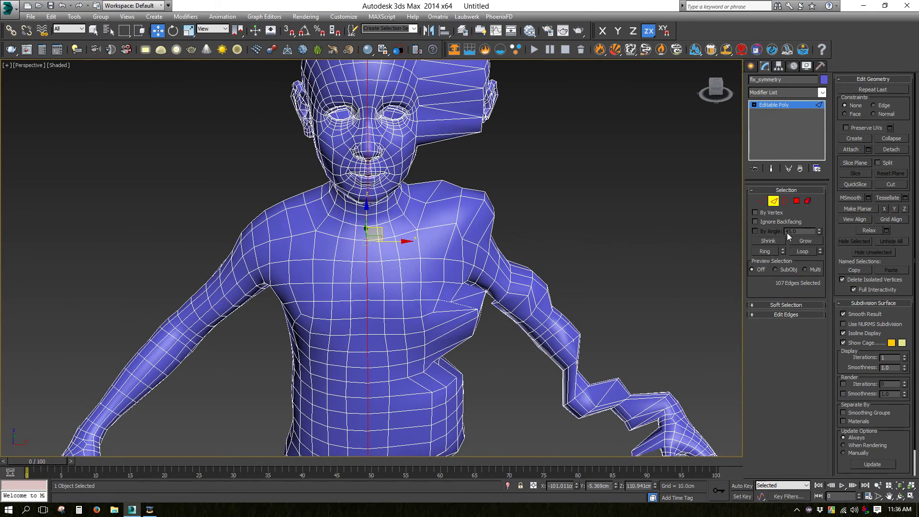
pyautogui.click(885, 210)
pyautogui.click(797, 315)
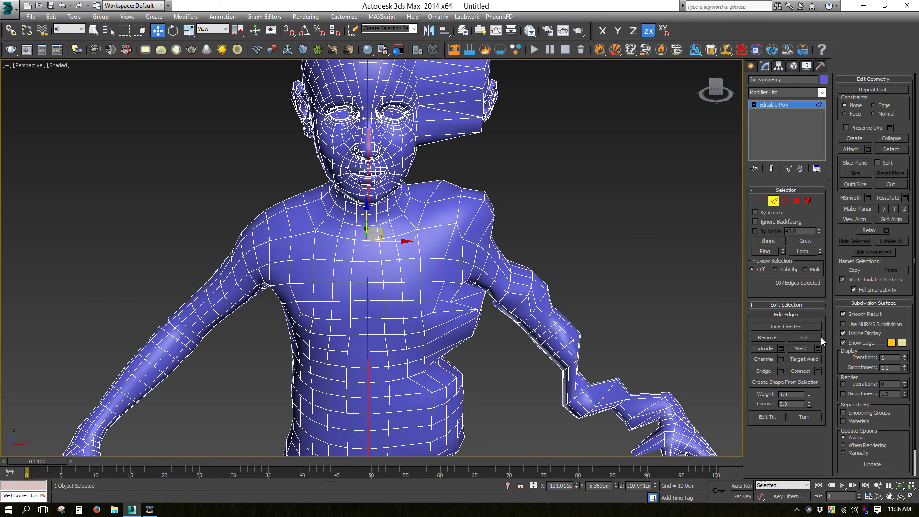
# - Select the broken right half in Element mode and delete it
pyautogui.click(808, 201)
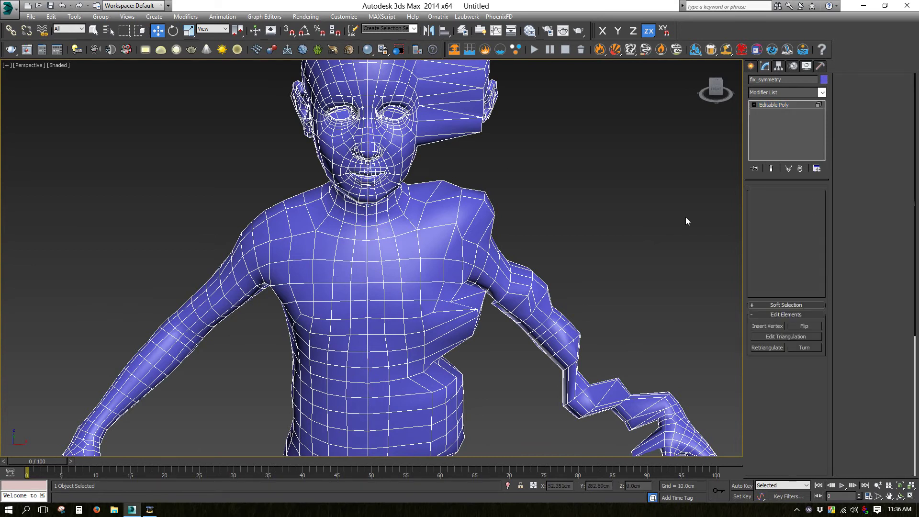
pyautogui.moveTo(487, 207); pyautogui.dragTo(577, 216)
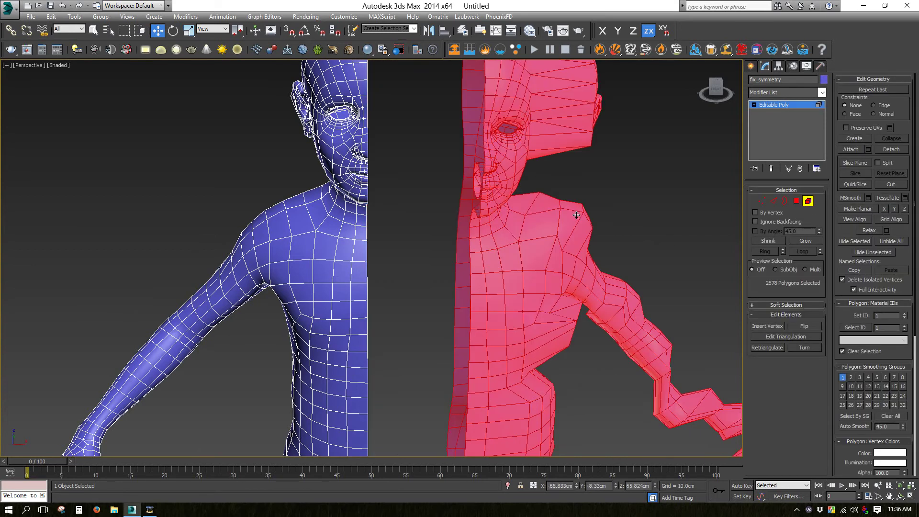
pyautogui.press('Delete')
pyautogui.click(808, 201)
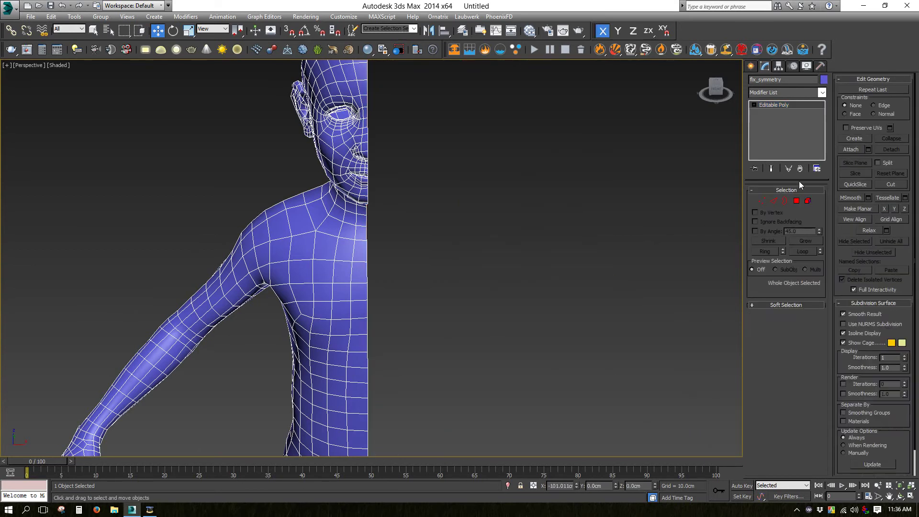
# - Add a Symmetry modifier with Flip enabled to mirror the good half
pyautogui.click(788, 91)
pyautogui.write('sh')
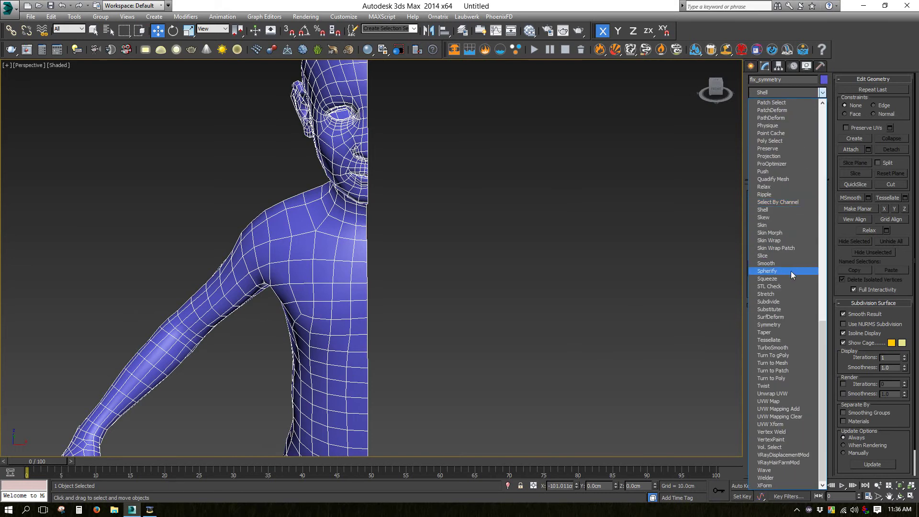
pyautogui.click(776, 325)
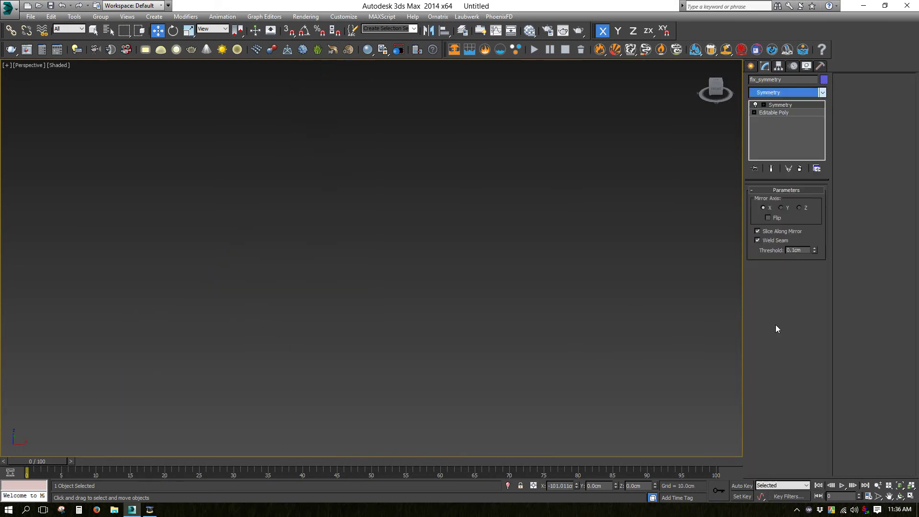
pyautogui.click(768, 218)
pyautogui.scroll(-5, 480, 200)
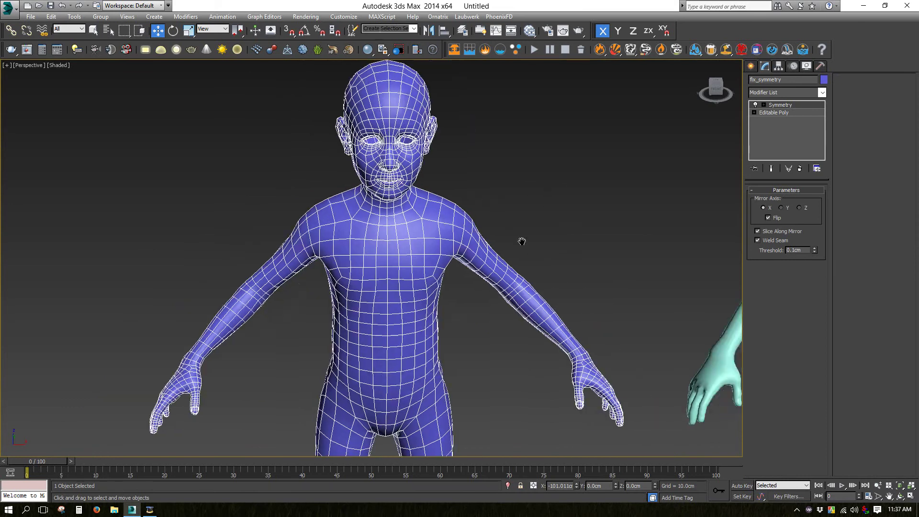
pyautogui.moveTo(519, 240); pyautogui.dragTo(494, 240, button='middle')
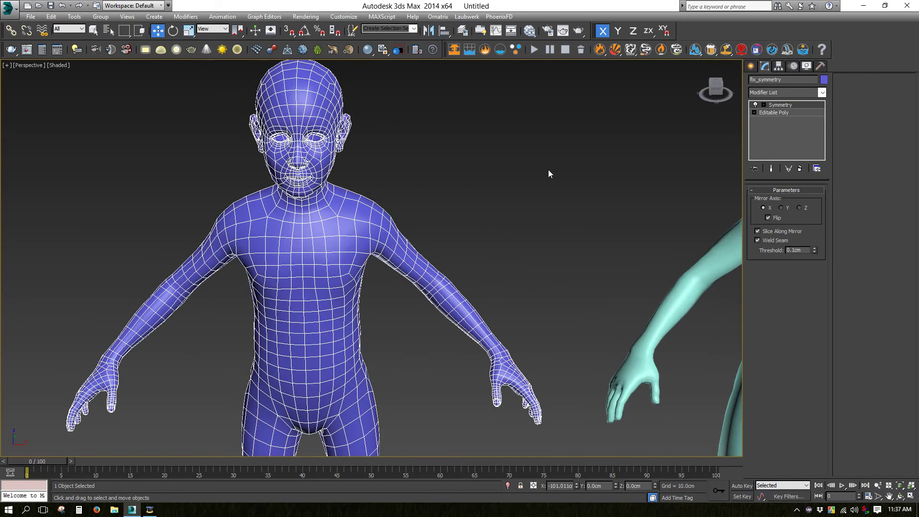
# - Collapse the Symmetry modifier into the Editable Poly
pyautogui.rightClick(779, 105)
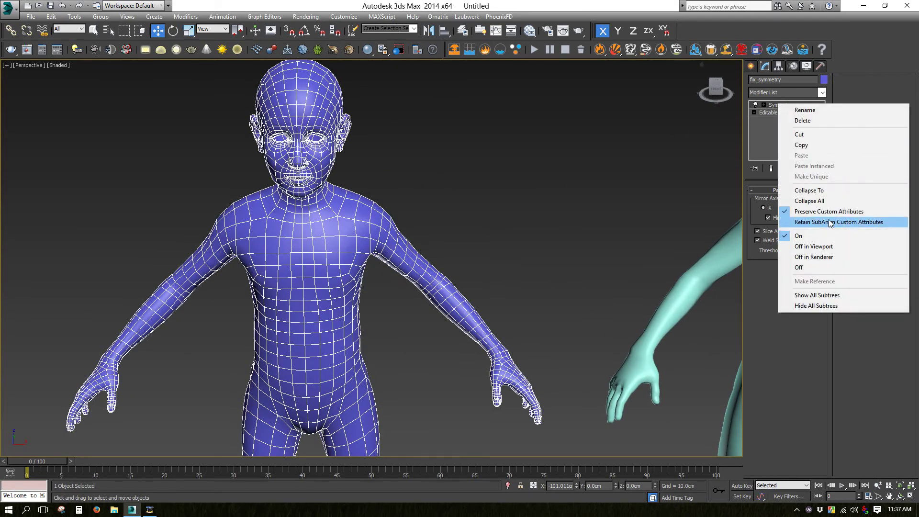
pyautogui.click(816, 190)
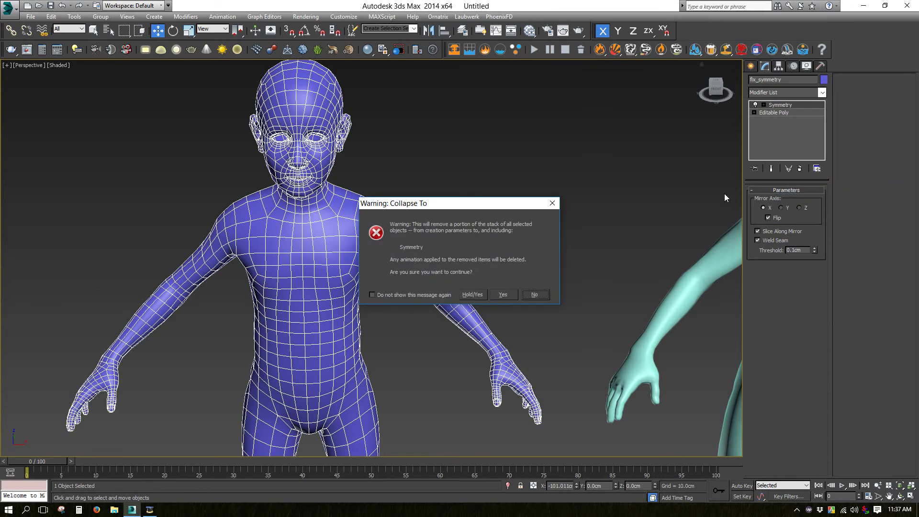
pyautogui.click(499, 295)
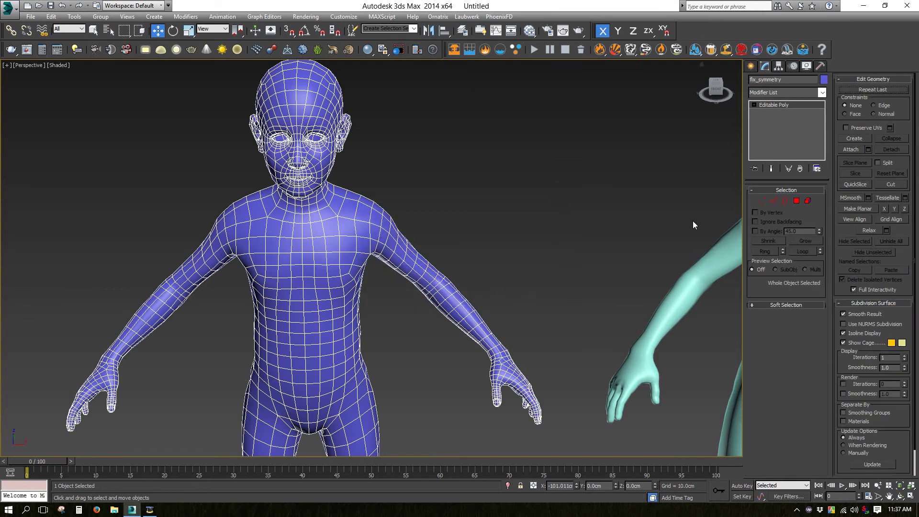
# - Examine fix_symmetry's vertices in Vertex mode, then leave vertex editing
pyautogui.click(762, 201)
pyautogui.scroll(-5, 546, 170)
pyautogui.scroll(3, 545, 170)
pyautogui.scroll(-2, 591, 134)
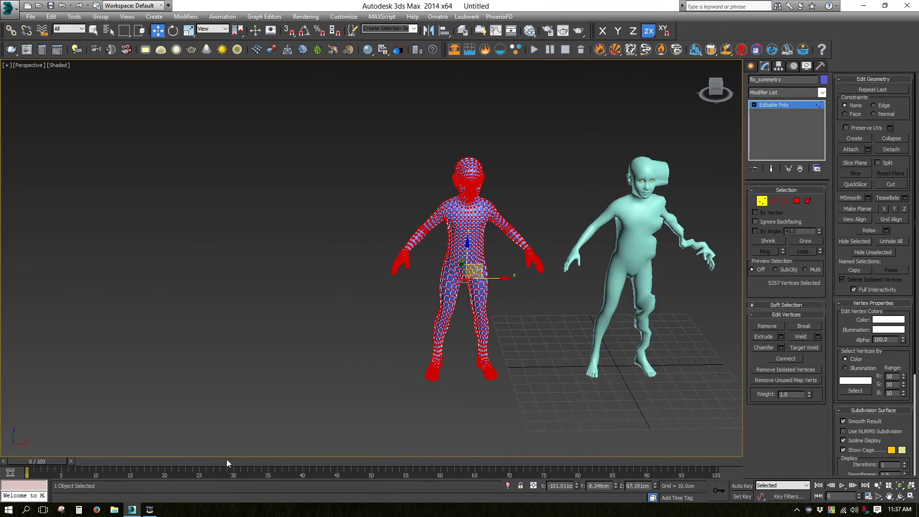
pyautogui.press('q')
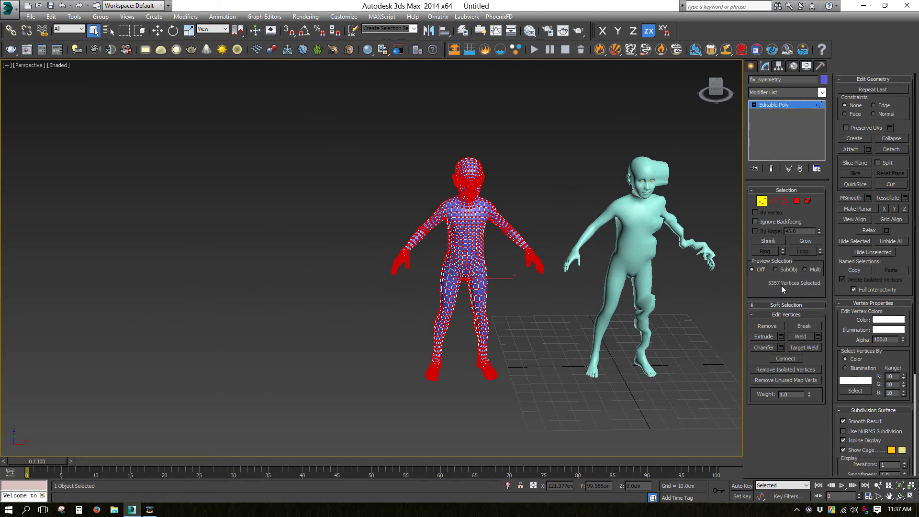
pyautogui.click(762, 202)
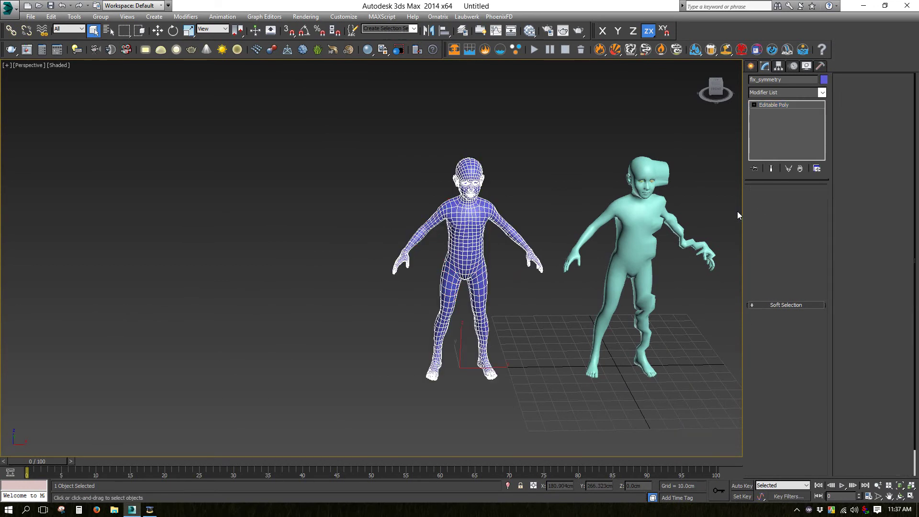
# - Select original_mesh, inspect its vertices while reframing both figures, then return to object level
pyautogui.click(665, 241)
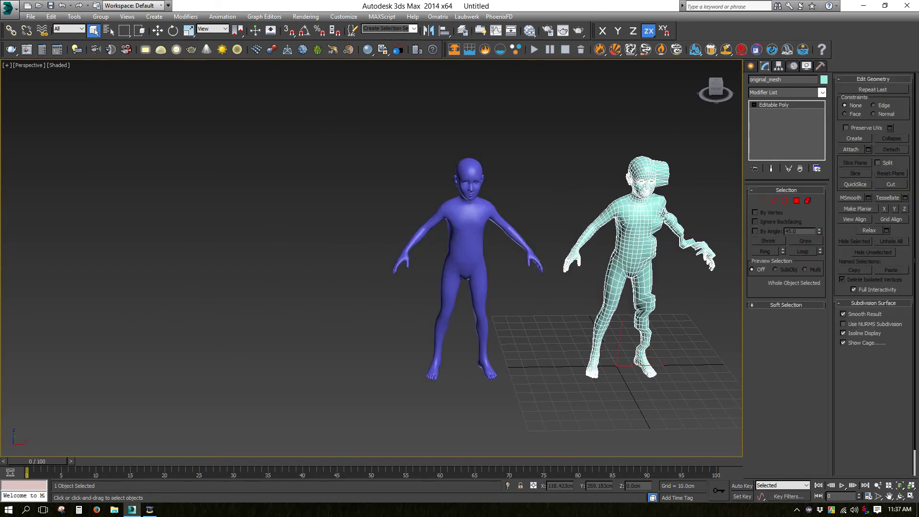
pyautogui.click(762, 201)
pyautogui.moveTo(682, 176); pyautogui.dragTo(577, 175, button='middle')
pyautogui.moveTo(407, 116); pyautogui.dragTo(762, 508)
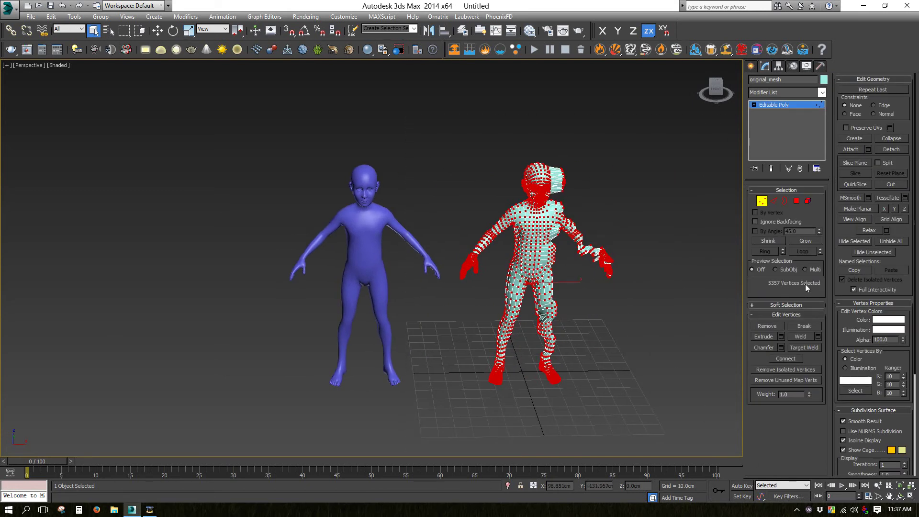
pyautogui.click(762, 201)
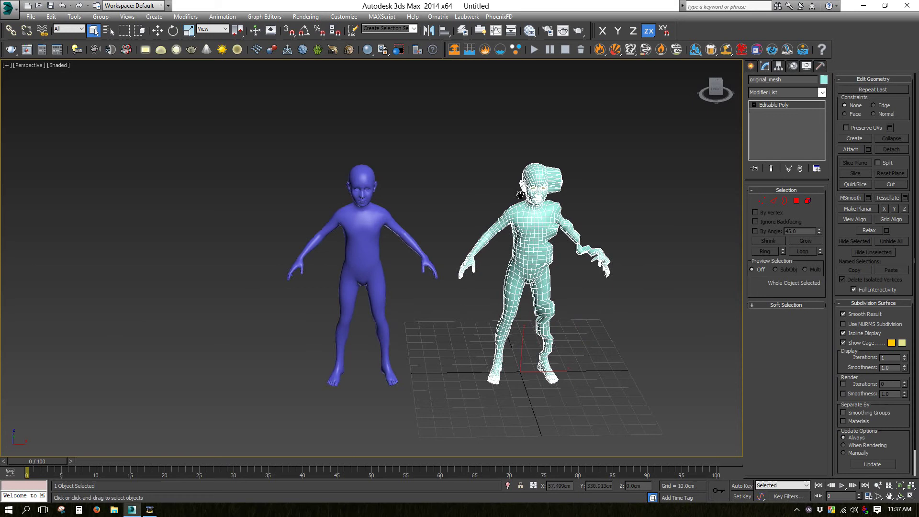
pyautogui.moveTo(522, 189); pyautogui.dragTo(438, 181, button='middle')
pyautogui.scroll(2, 433, 169)
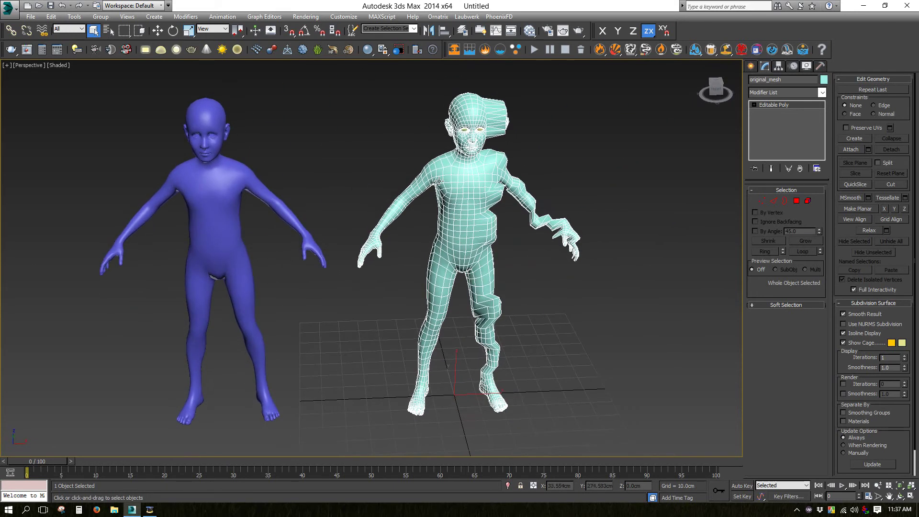
# - Try a Cut near the twisted hand, exit to object level, and zoom extents on both characters
pyautogui.click(762, 200)
pyautogui.scroll(6, 606, 189)
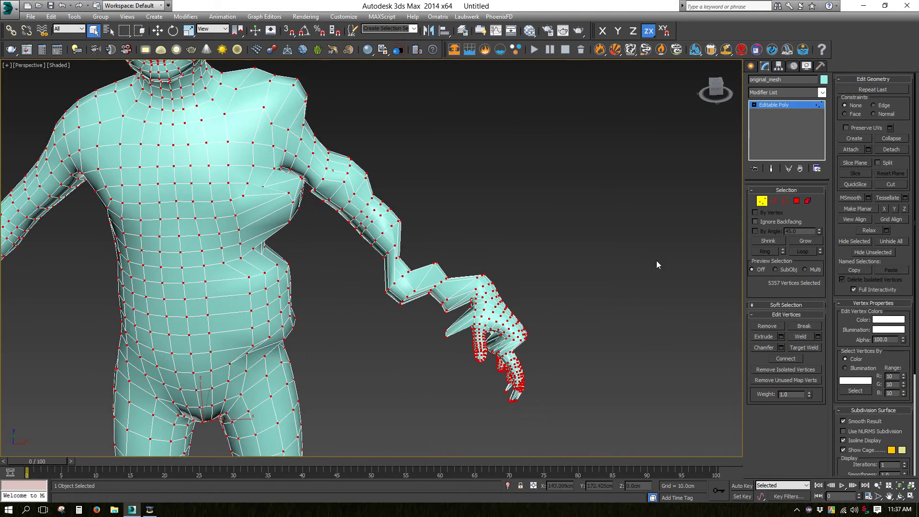
pyautogui.click(892, 184)
pyautogui.click(270, 214)
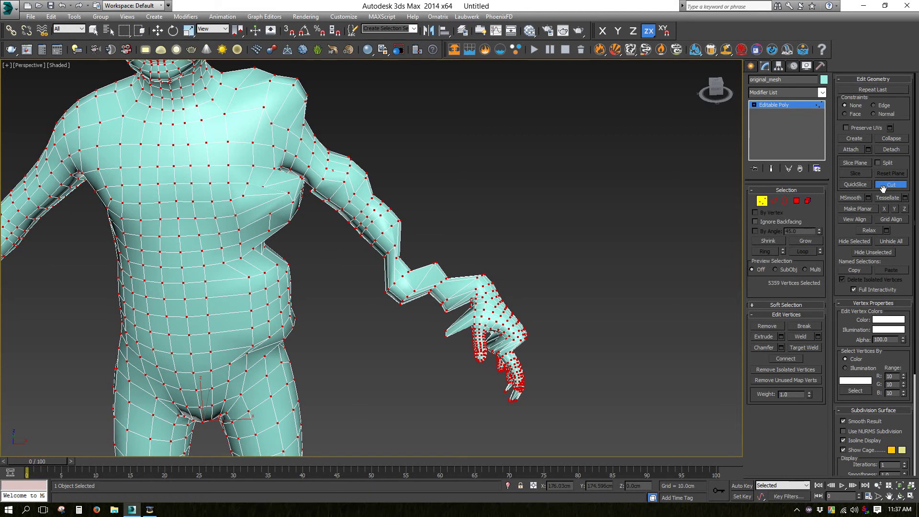
pyautogui.click(762, 200)
pyautogui.press('w')
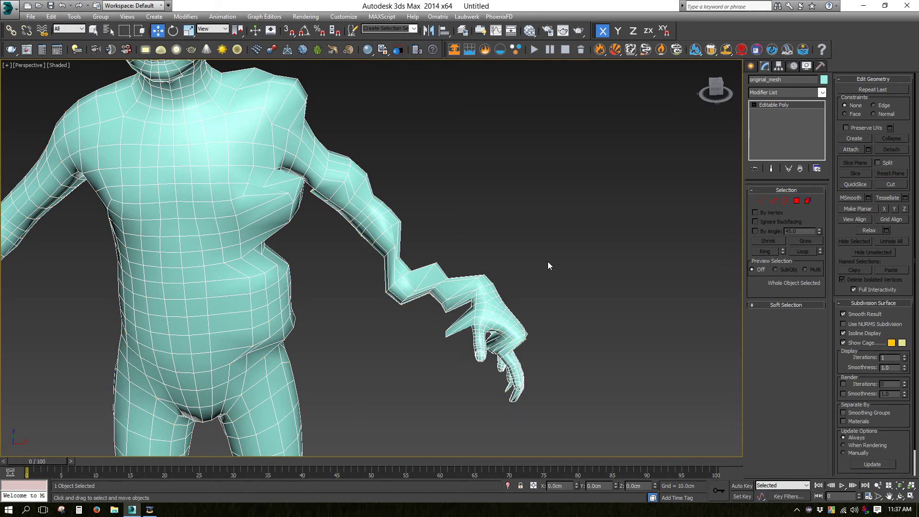
pyautogui.hotkey('ctrl', 'shift', 'z')
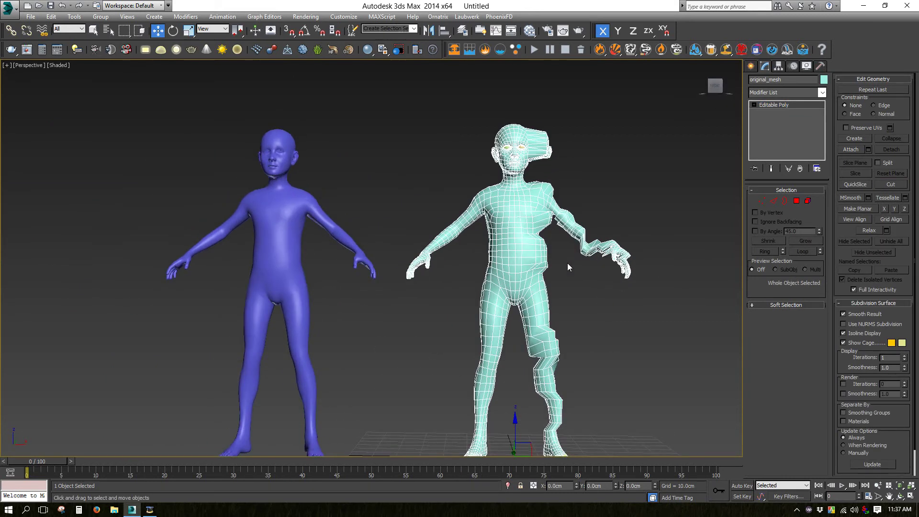
# - Deselect everything and launch Morphix from the viewport quad menu
pyautogui.click(568, 263)
pyautogui.scroll(-3, 582, 289)
pyautogui.keyDown('alt'); pyautogui.moveTo(582, 289); pyautogui.dragTo(519, 251, button='middle'); pyautogui.keyUp('alt')
pyautogui.scroll(3, 519, 249)
pyautogui.rightClick(519, 251)
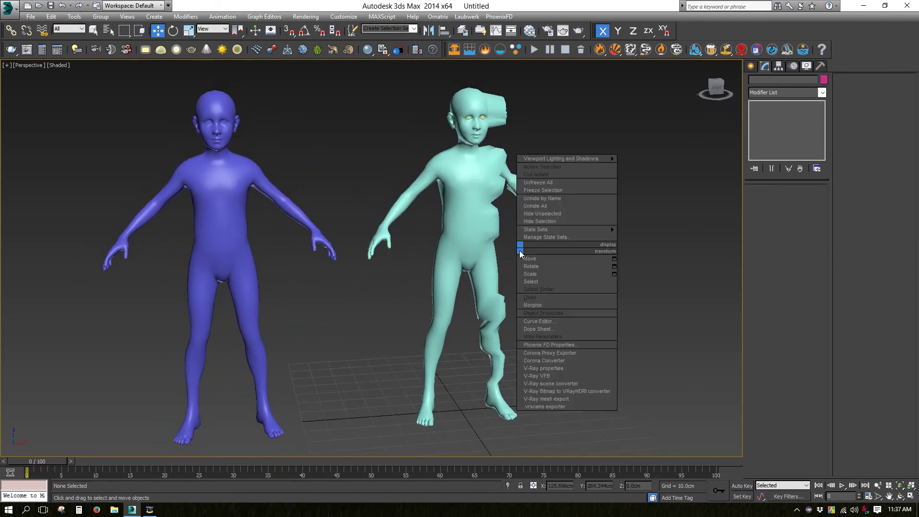
pyautogui.click(574, 307)
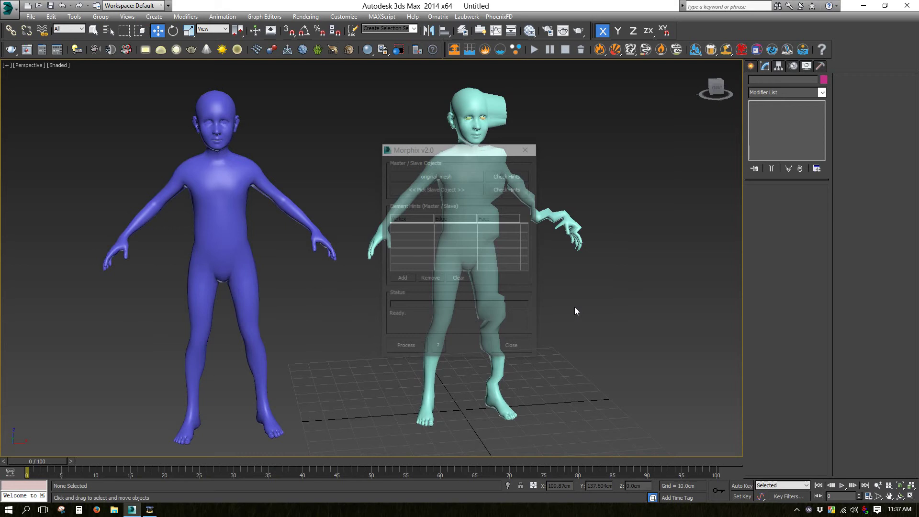
# - Move the Morphix v2.0 window aside and pan the characters into view
pyautogui.moveTo(464, 151); pyautogui.dragTo(142, 146)
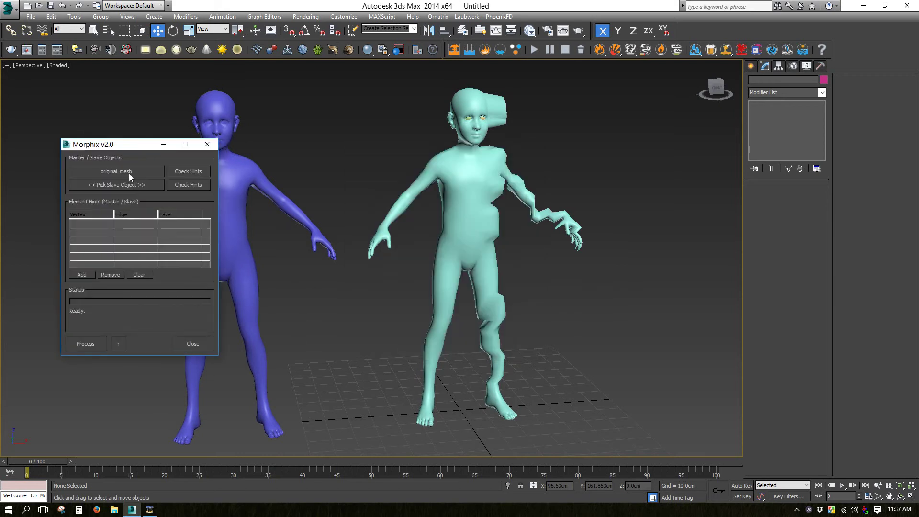
pyautogui.moveTo(251, 199); pyautogui.dragTo(403, 211, button='middle')
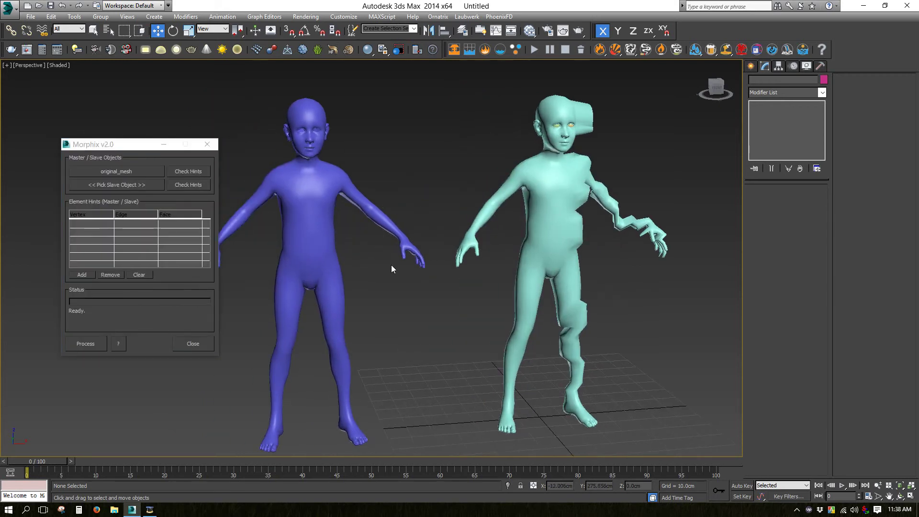
pyautogui.moveTo(392, 268); pyautogui.dragTo(385, 269, button='middle')
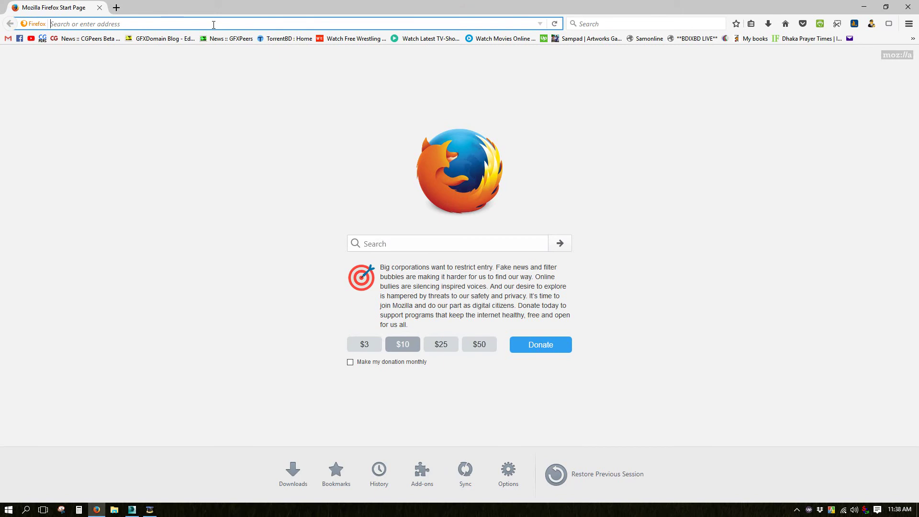
# - Search Google for 'morfix' and open the first result in a background tab
pyautogui.write('morfix')
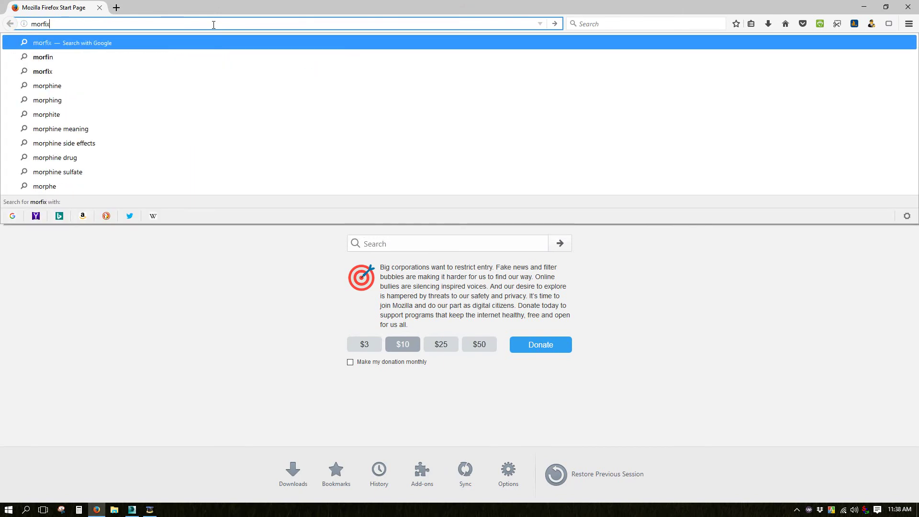
pyautogui.press('Return')
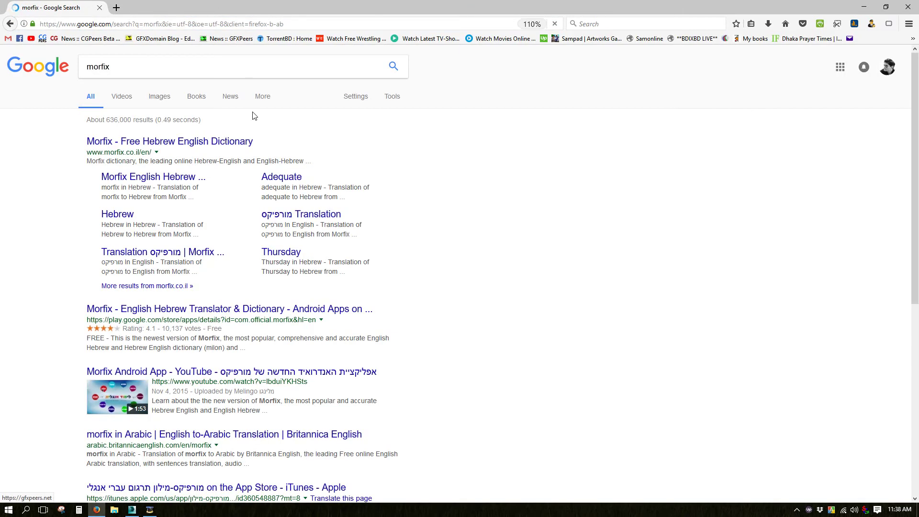
pyautogui.middleClick(205, 144)
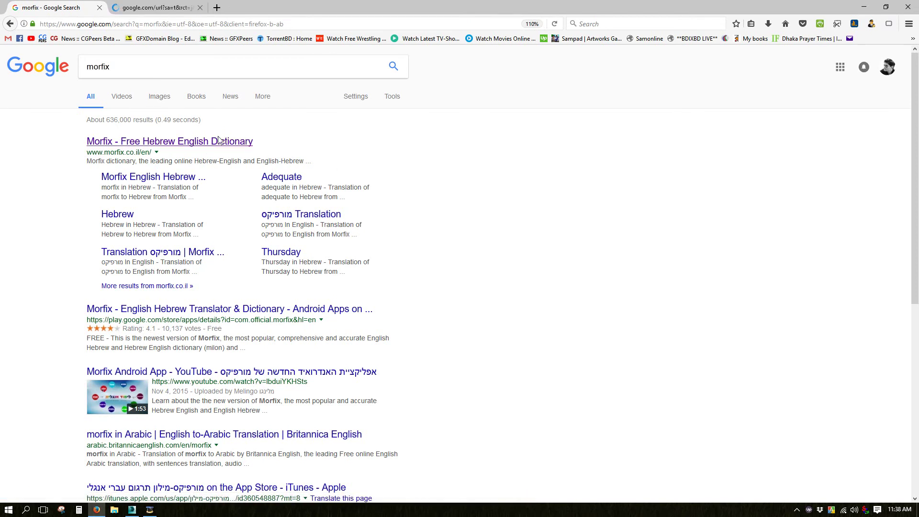
# - Refine the search to 'morphix script for 3ds max' and open the Morphix | ScriptSpot result in a new tab
pyautogui.moveTo(98, 68); pyautogui.dragTo(148, 70)
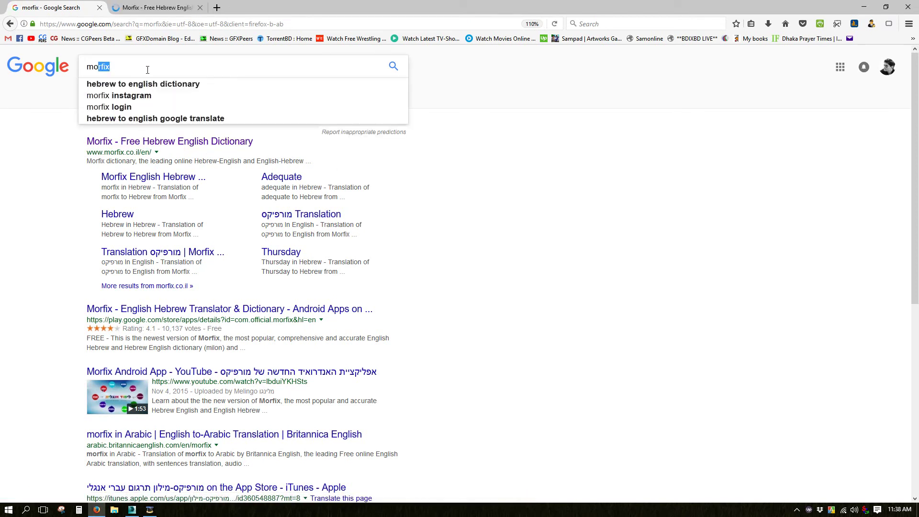
pyautogui.write('rphix')
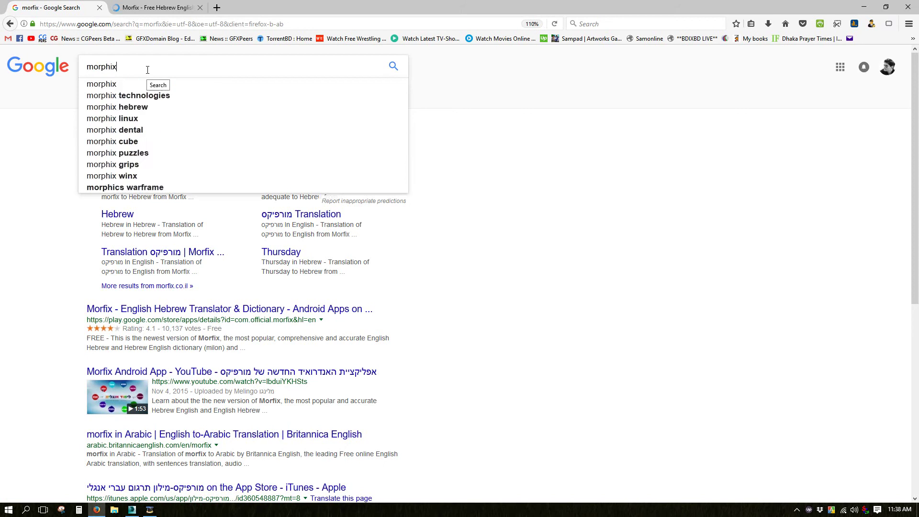
pyautogui.press('Return')
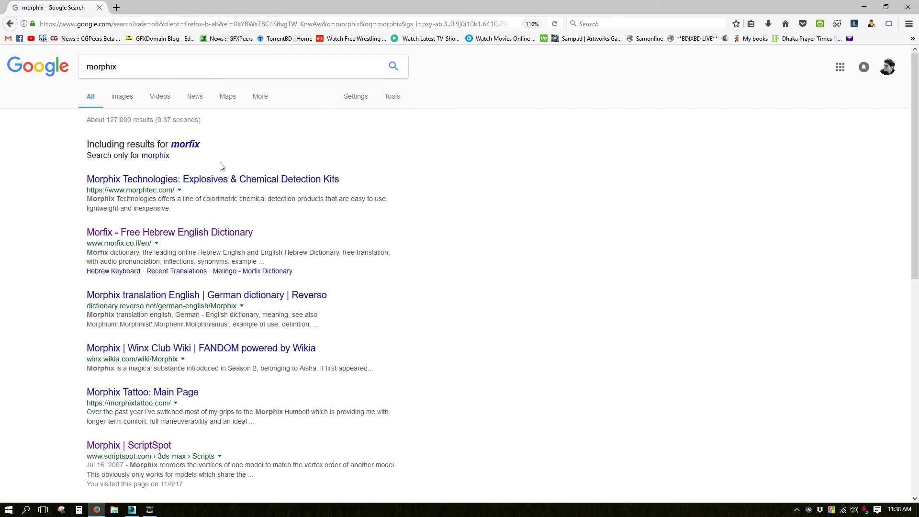
pyautogui.click(142, 71)
pyautogui.write('script fo')
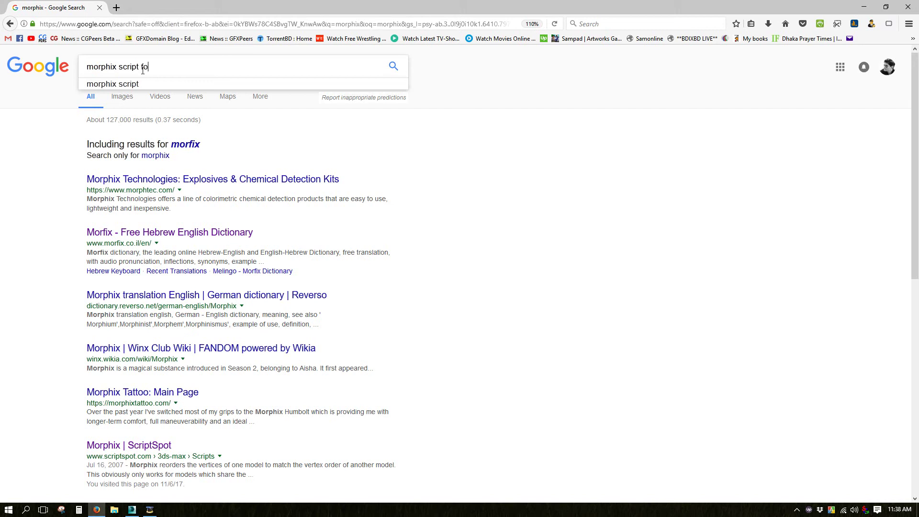
pyautogui.write('r 3ds max')
pyautogui.press('Return')
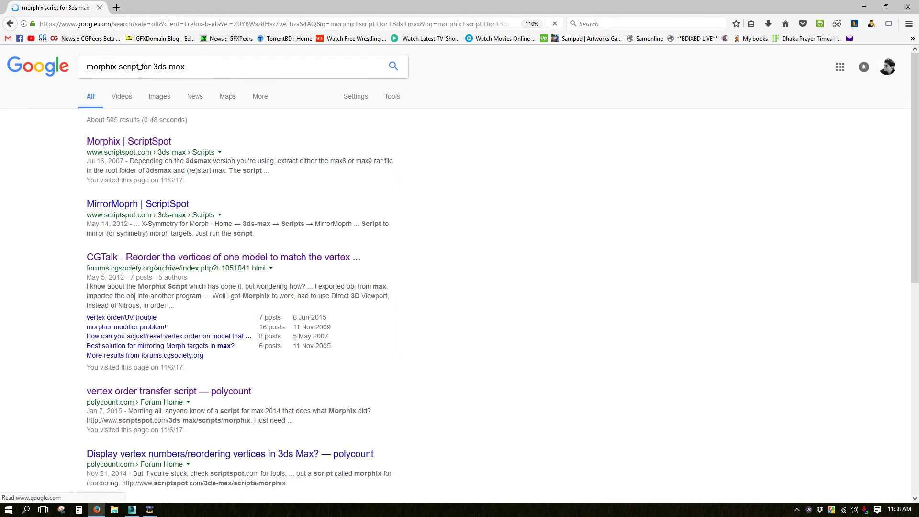
pyautogui.middleClick(154, 142)
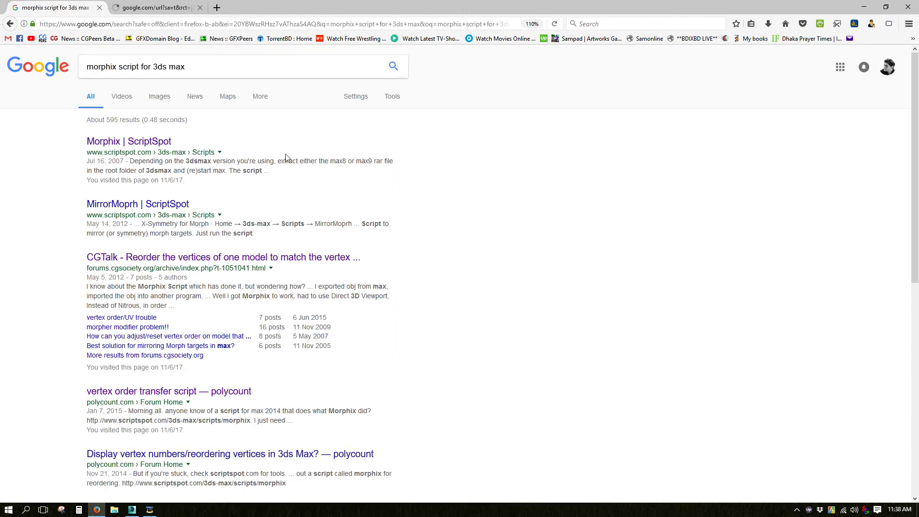
# - On the ScriptSpot Morphix page, open the Download URL in a new tab
pyautogui.click(178, 8)
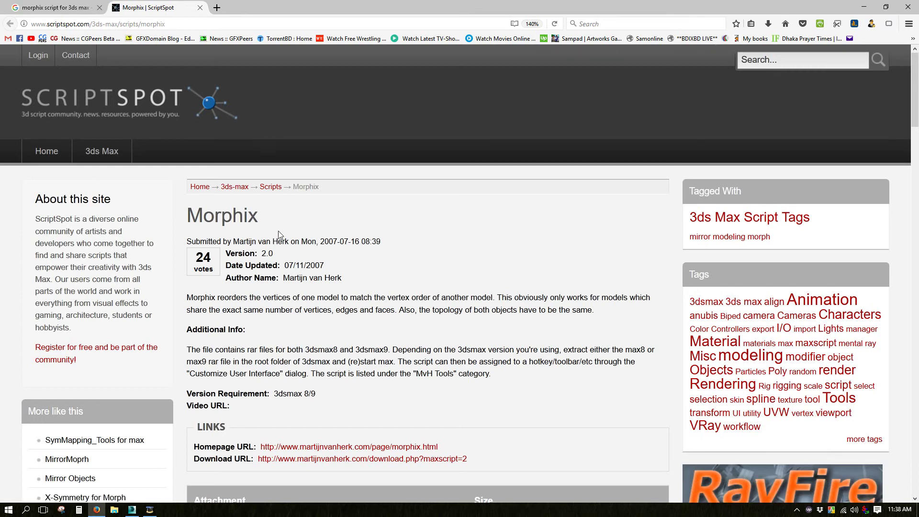
pyautogui.scroll(-8, 280, 235)
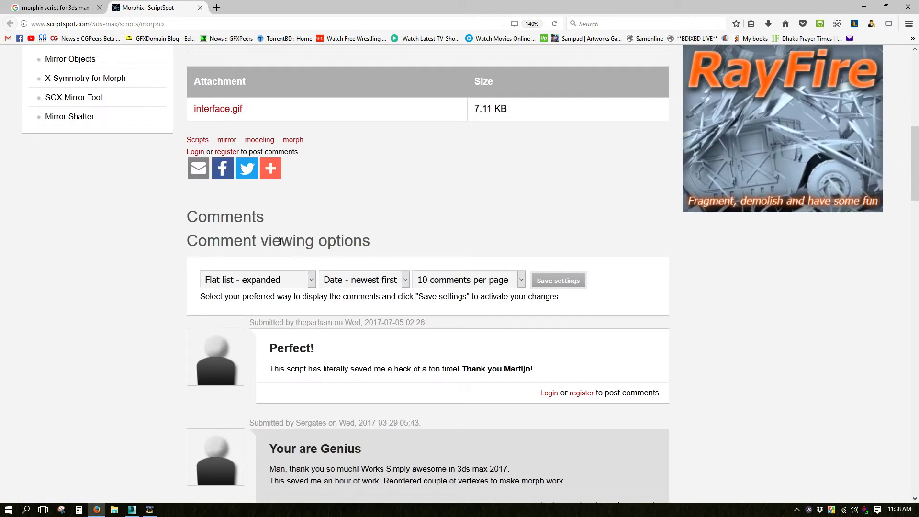
pyautogui.scroll(6, 287, 244)
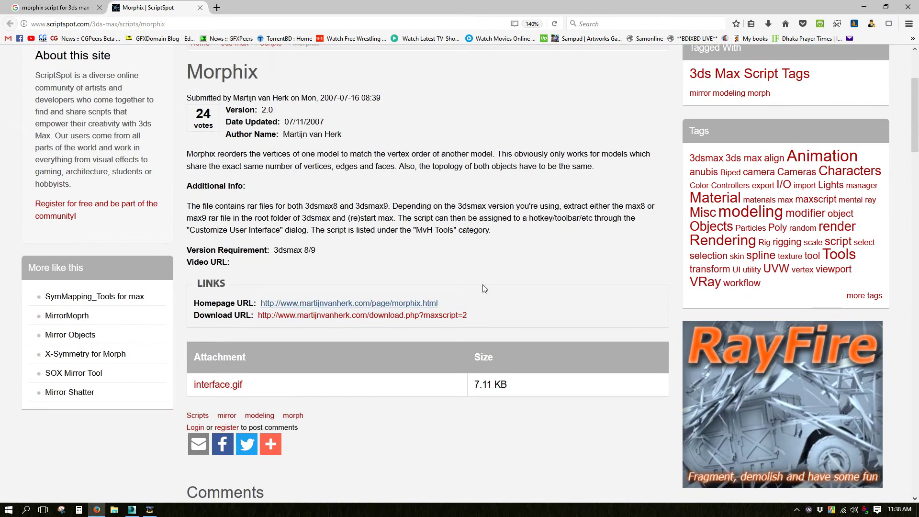
pyautogui.middleClick(452, 315)
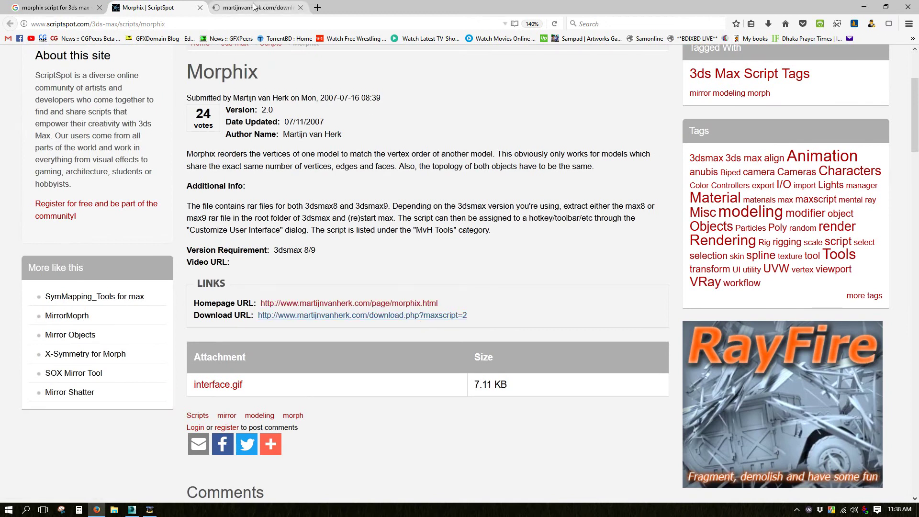
# - Read through the Morphix page and dismiss the fake serial number warning
pyautogui.scroll(-5, 357, 294)
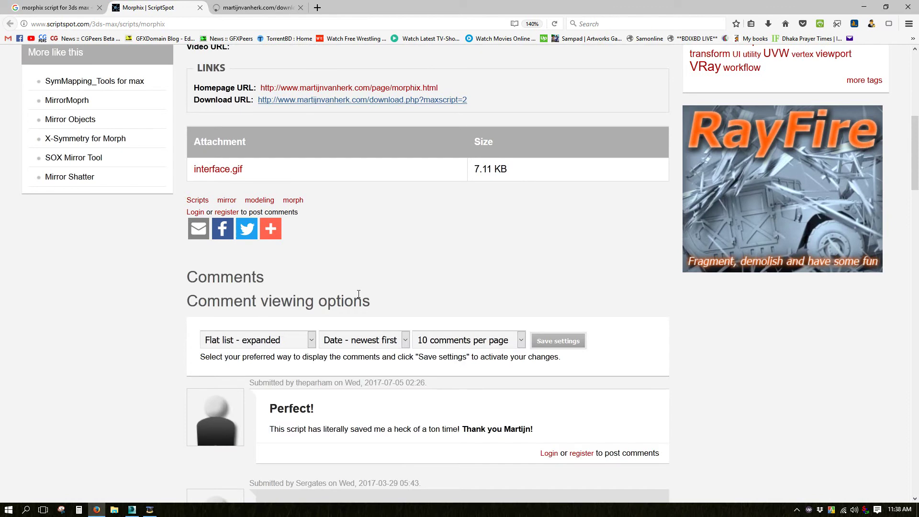
pyautogui.scroll(-10, 358, 294)
pyautogui.scroll(-10, 431, 268)
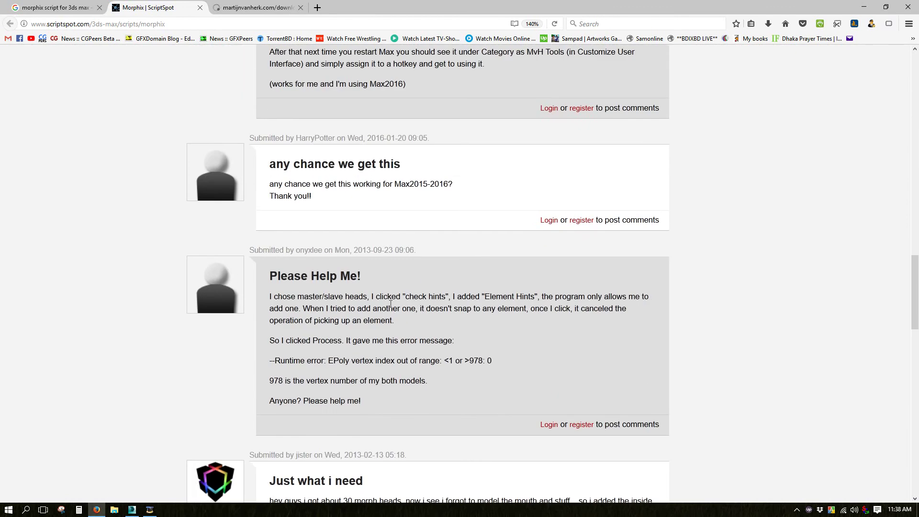
pyautogui.scroll(-4, 452, 211)
pyautogui.scroll(13, 407, 311)
pyautogui.scroll(20, 408, 311)
pyautogui.scroll(-5, 410, 316)
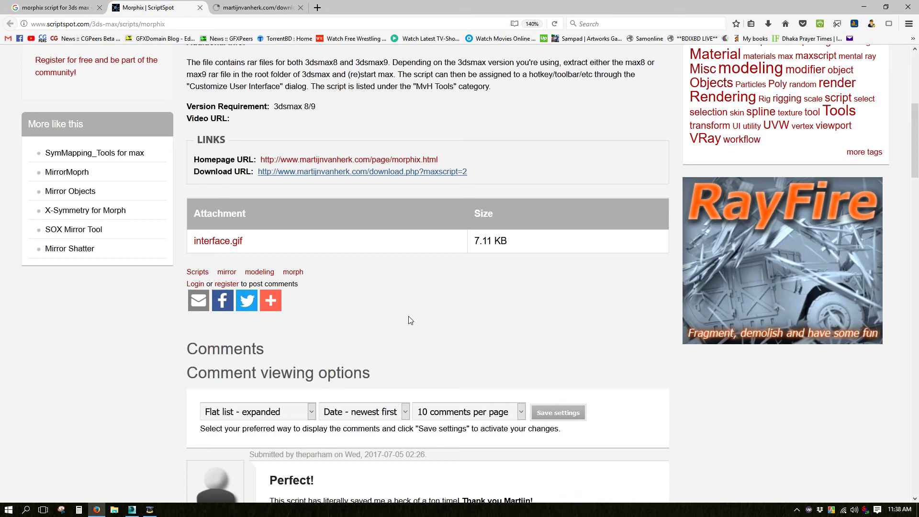
pyautogui.scroll(5, 405, 318)
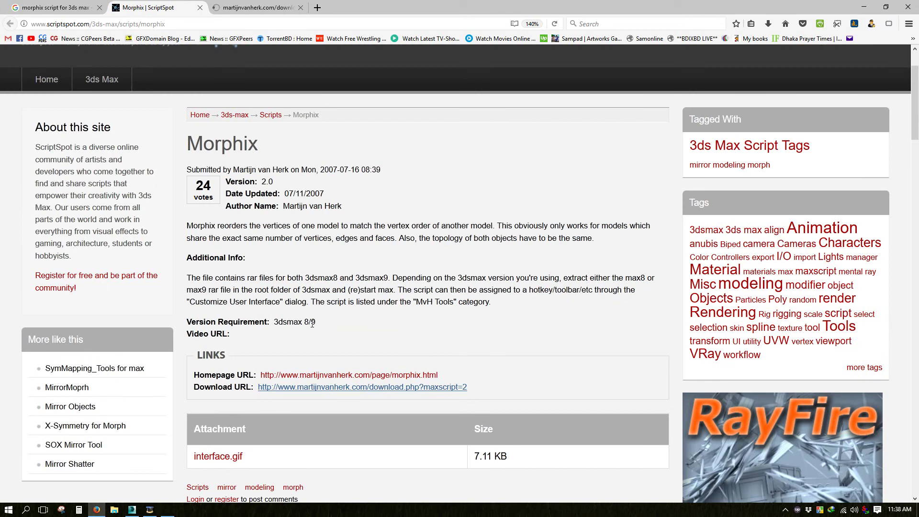
pyautogui.click(547, 297)
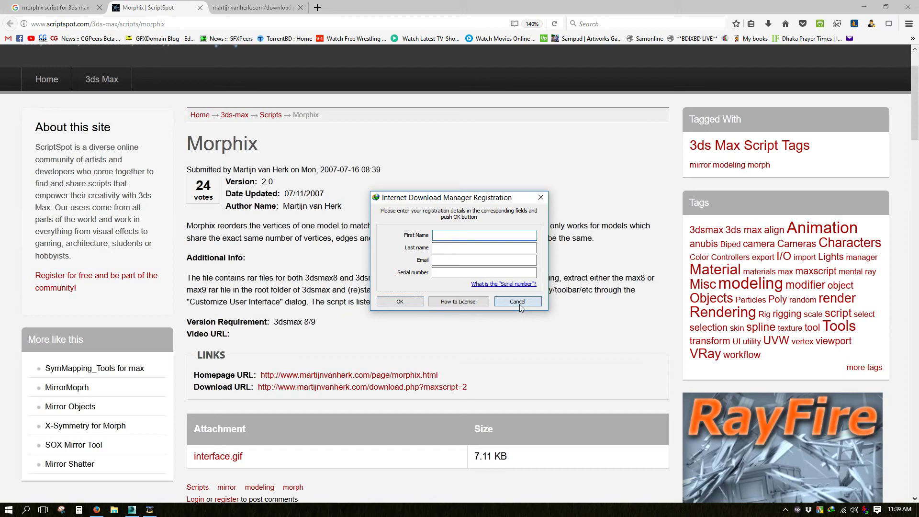
# - Dismiss the IDM registration prompt and browse the Software (H:) drive in File Explorer
pyautogui.click(524, 295)
pyautogui.click(114, 510)
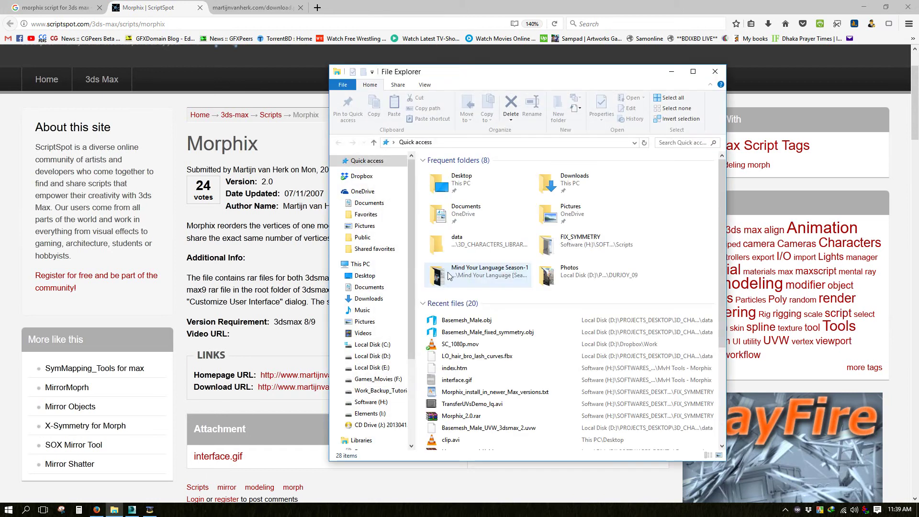
pyautogui.scroll(-2, 398, 311)
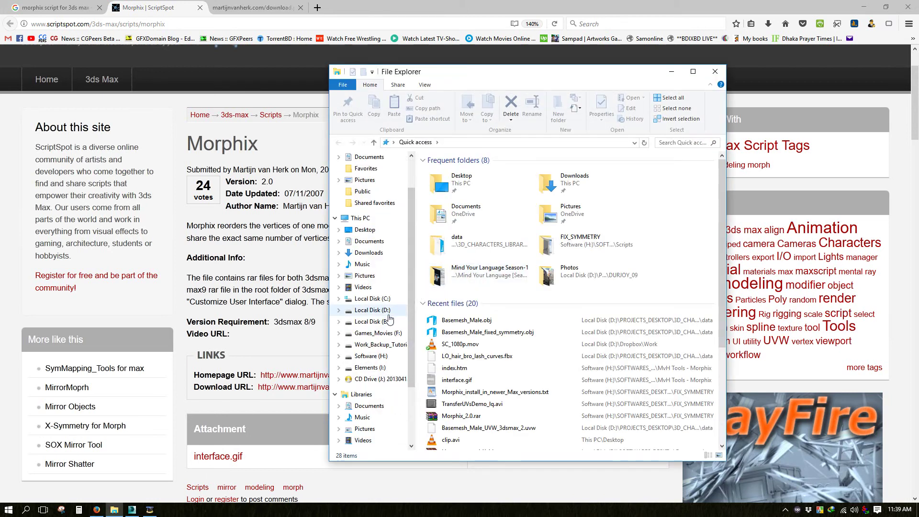
pyautogui.click(389, 357)
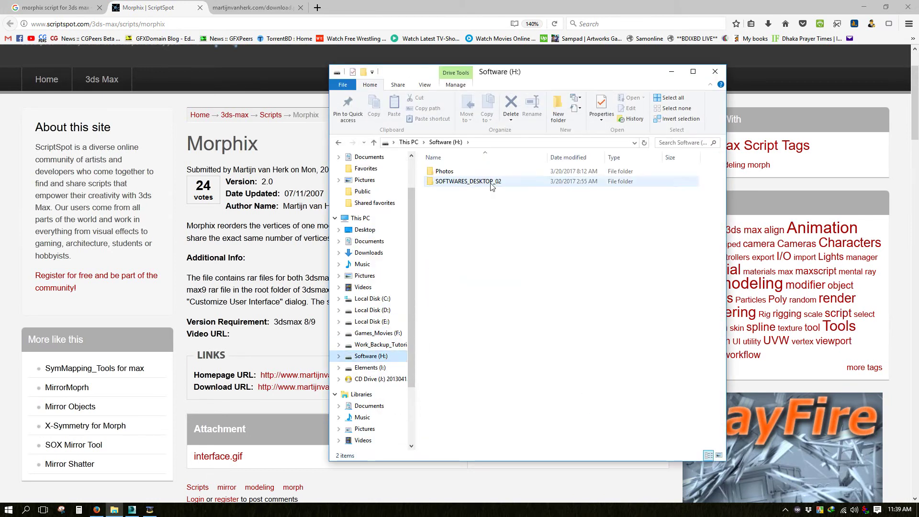
# - Navigate SOFTWARES_DESKTOP_02 > CG > 3DS MAX PLUGINS > Scripts > FIX_SYMMETRY
pyautogui.doubleClick(462, 182)
pyautogui.doubleClick(461, 174)
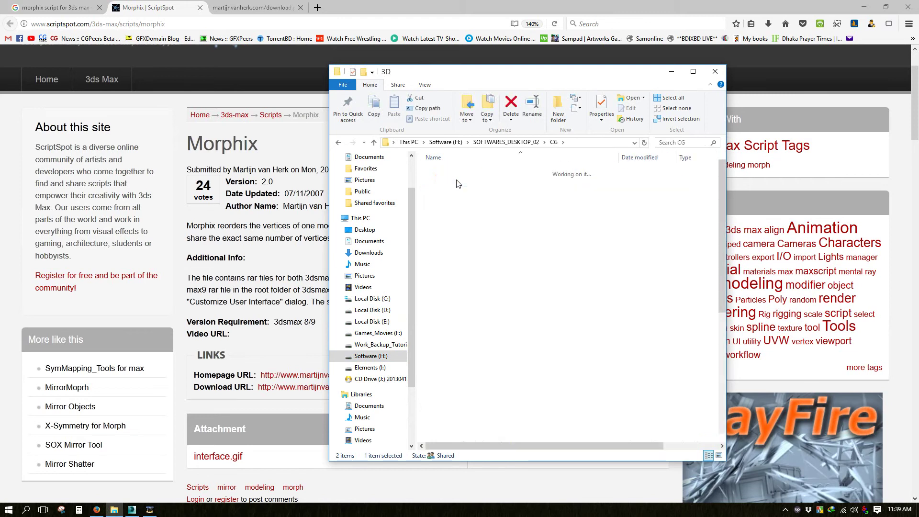
pyautogui.doubleClick(459, 173)
pyautogui.doubleClick(452, 211)
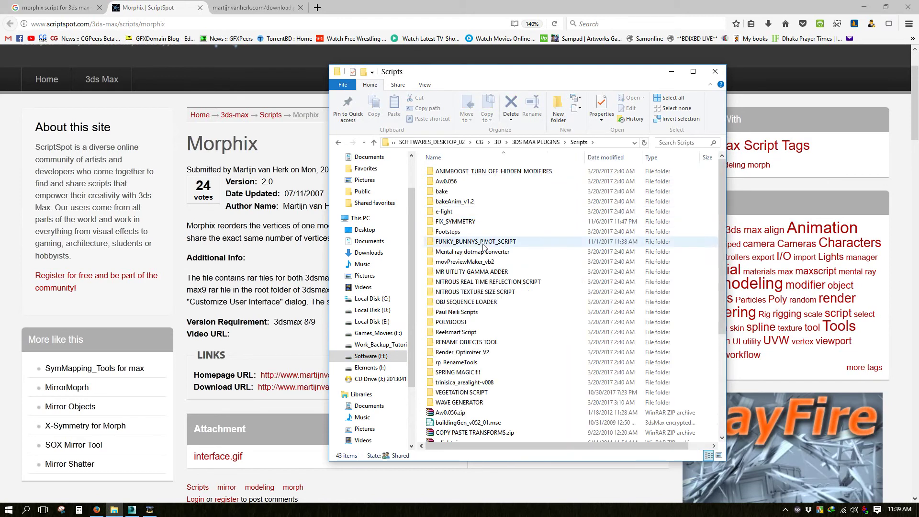
pyautogui.click(458, 222)
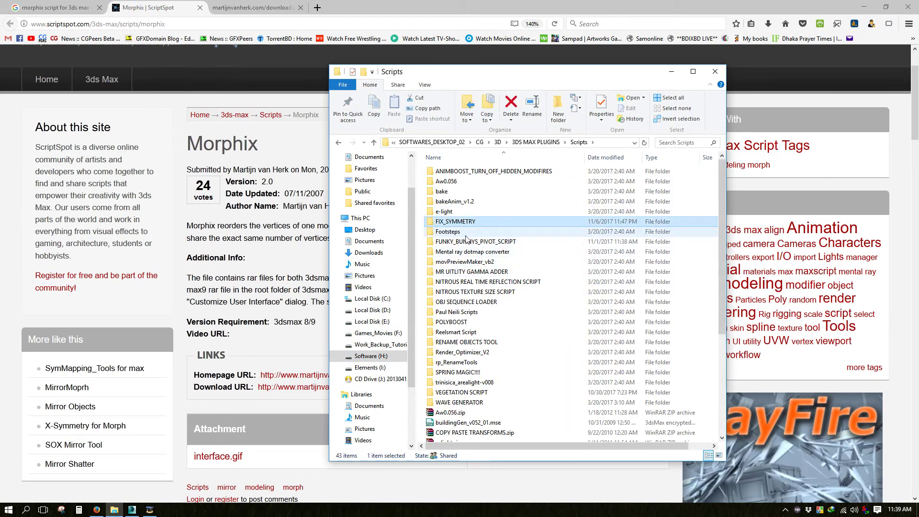
pyautogui.doubleClick(463, 222)
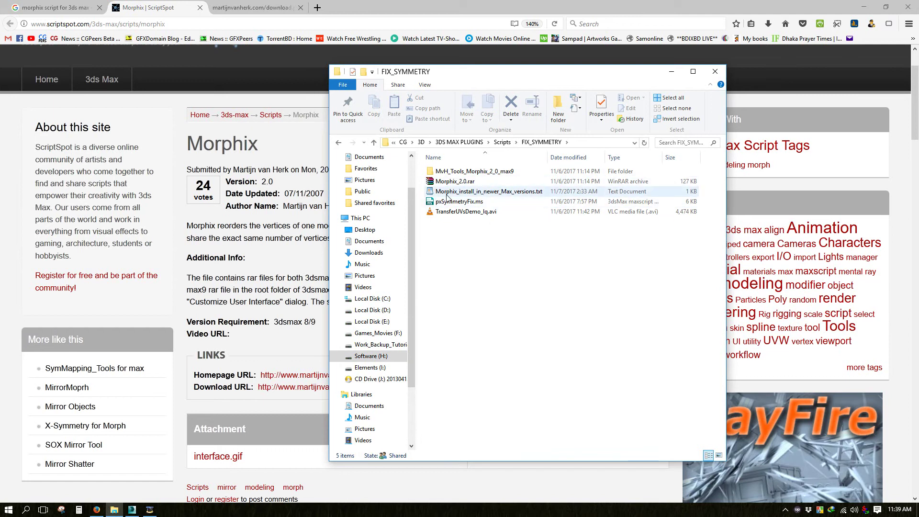
# - Open the Morphix install text in WordPad and check the Morphix_2.0 archive
pyautogui.doubleClick(503, 192)
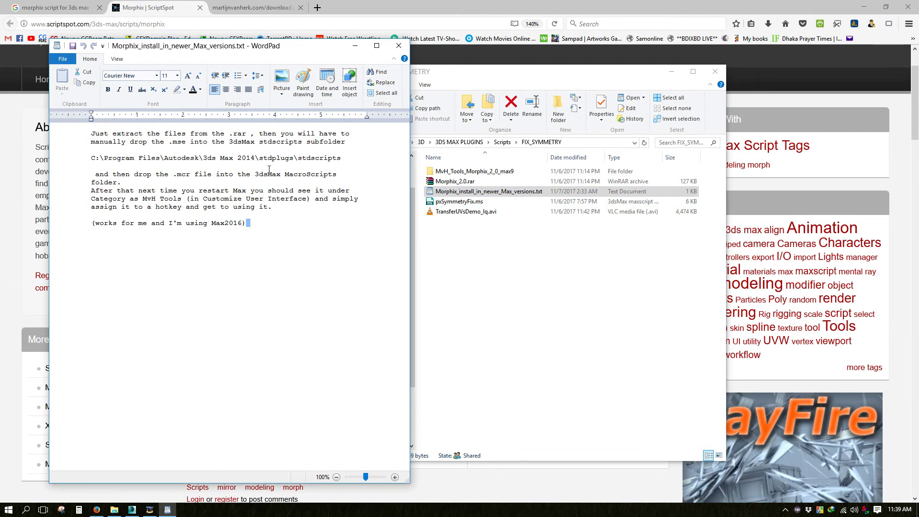
pyautogui.doubleClick(455, 181)
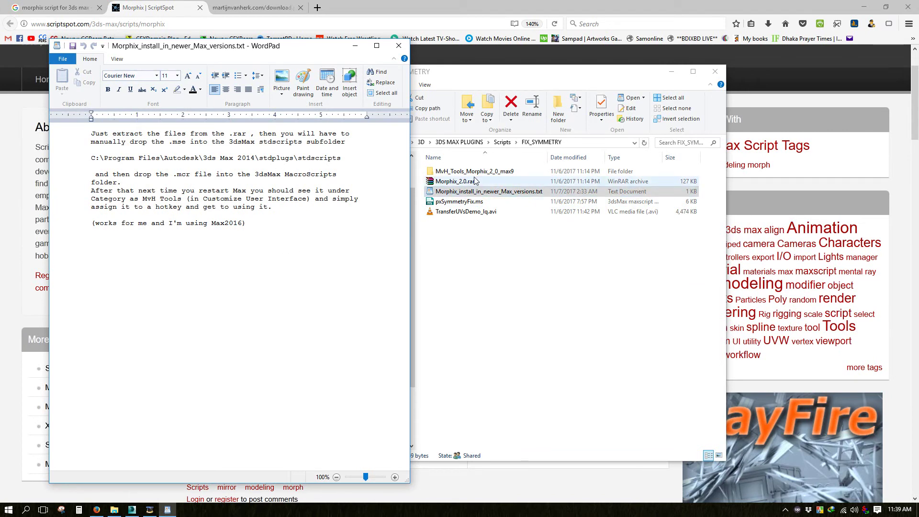
pyautogui.click(671, 126)
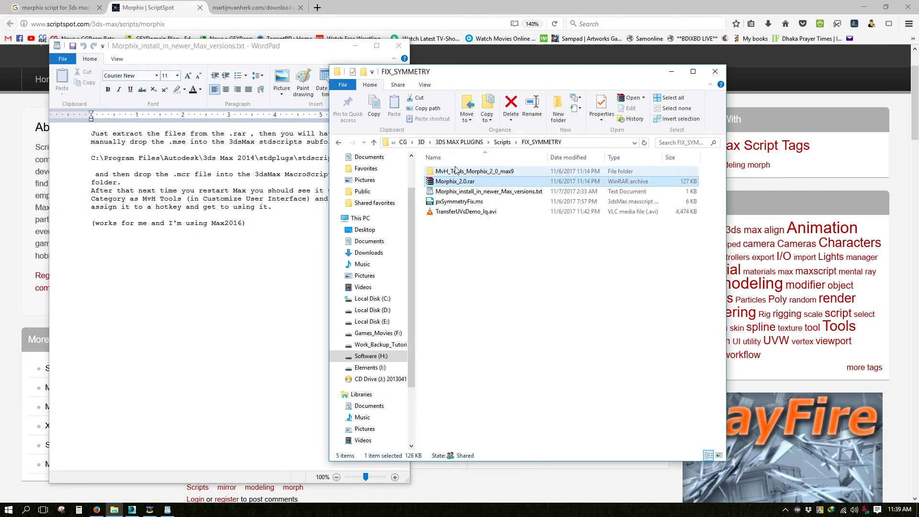
# - Open MvH_Tools_Morphix_2_0_max9 > stdplugs > stdscripts and select MvH Tools - Morphix.mse
pyautogui.doubleClick(457, 171)
pyautogui.click(468, 187)
pyautogui.doubleClick(468, 187)
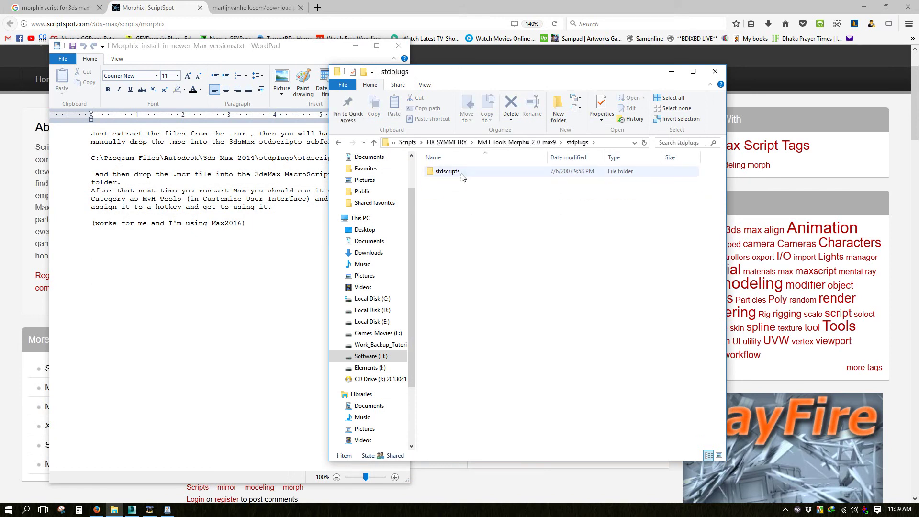
pyautogui.doubleClick(461, 173)
pyautogui.click(465, 174)
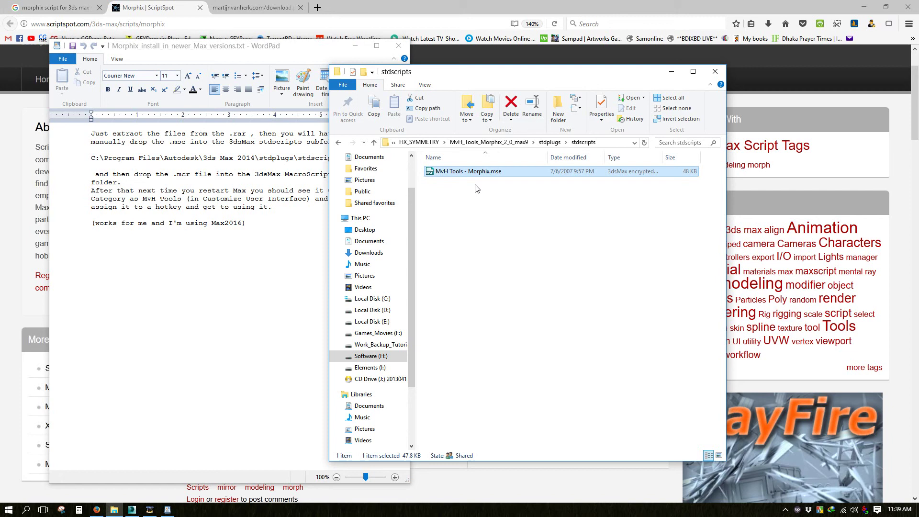
pyautogui.click(9, 509)
# - Open a second Explorer window at C:\Program Files\Autodesk\3ds Max 2014\stdplugs\stdscripts
pyautogui.click(59, 445)
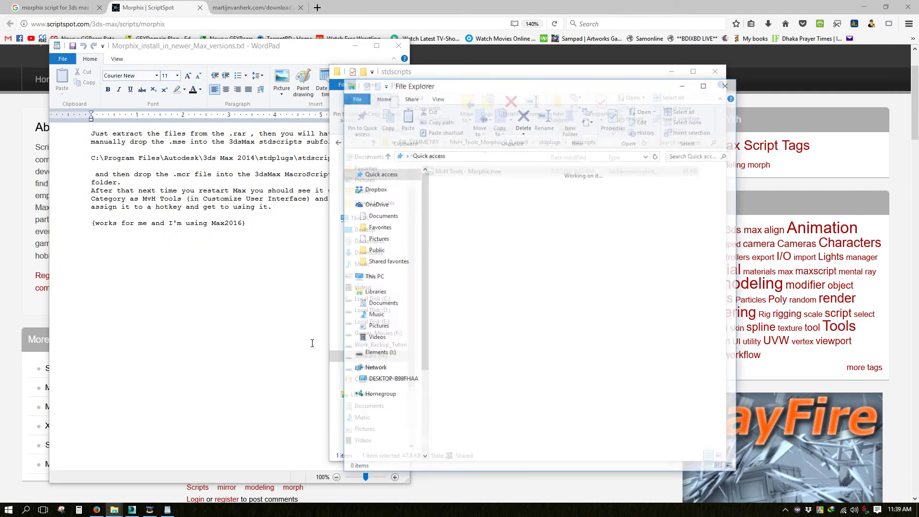
pyautogui.click(398, 356)
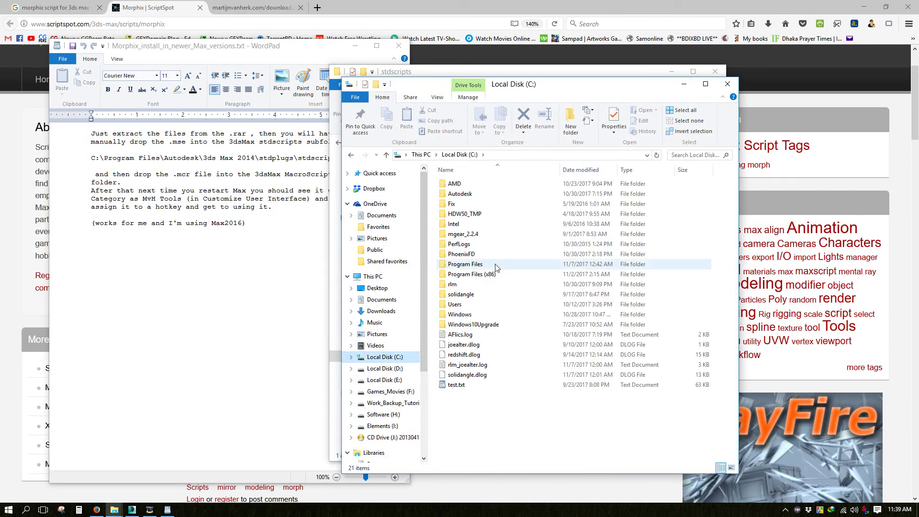
pyautogui.doubleClick(493, 220)
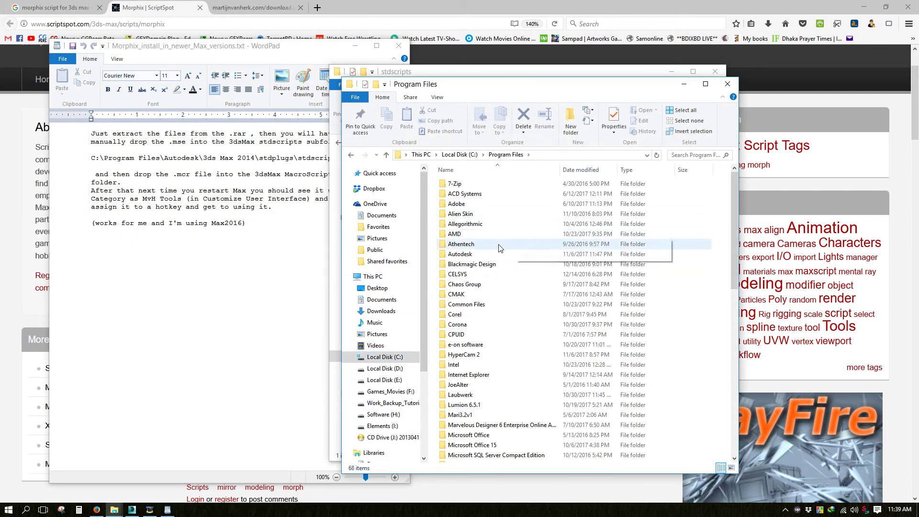
pyautogui.doubleClick(488, 255)
pyautogui.doubleClick(464, 183)
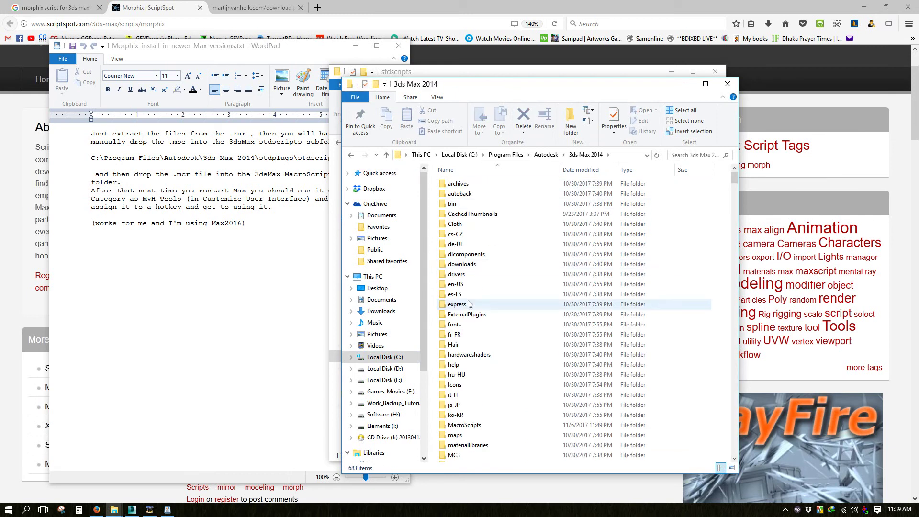
pyautogui.press('s')
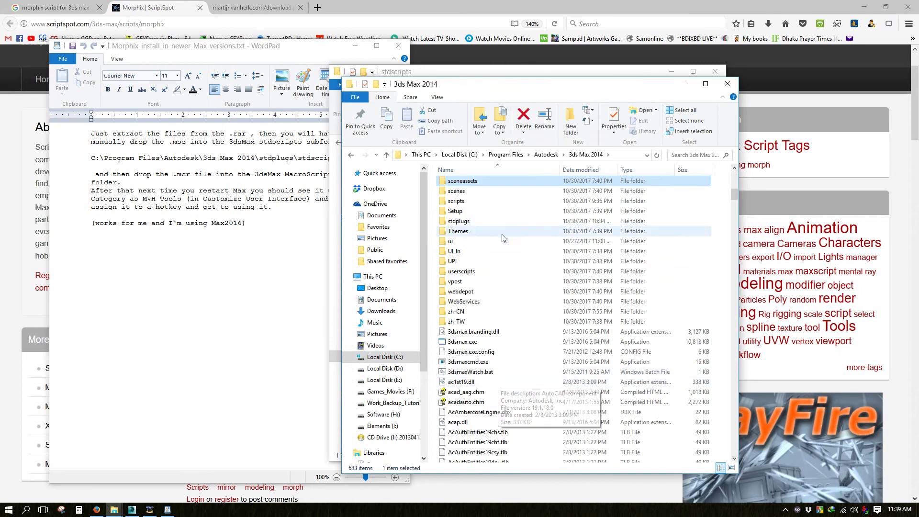
pyautogui.doubleClick(492, 221)
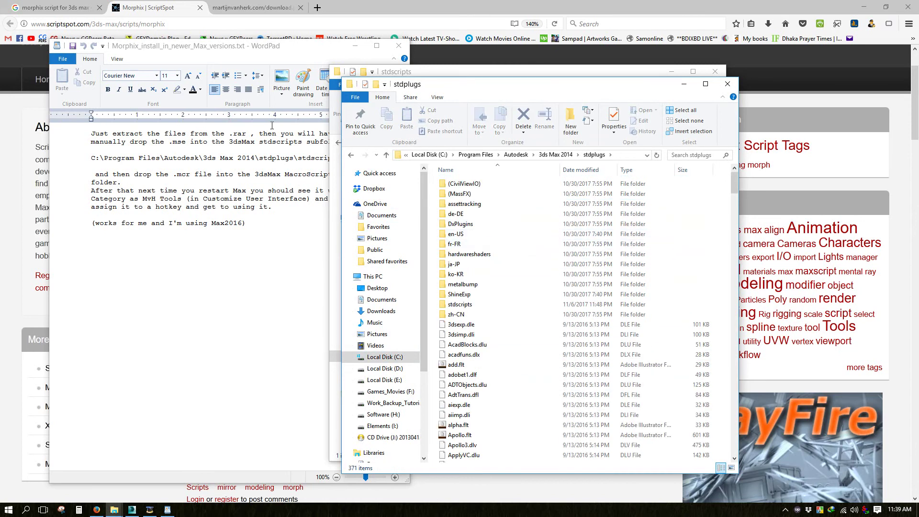
pyautogui.moveTo(230, 46); pyautogui.dragTo(185, 51)
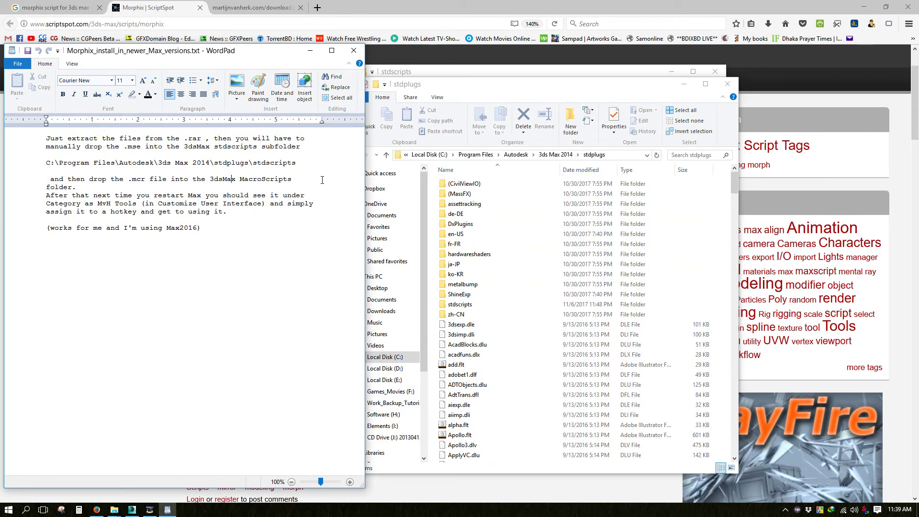
pyautogui.click(472, 234)
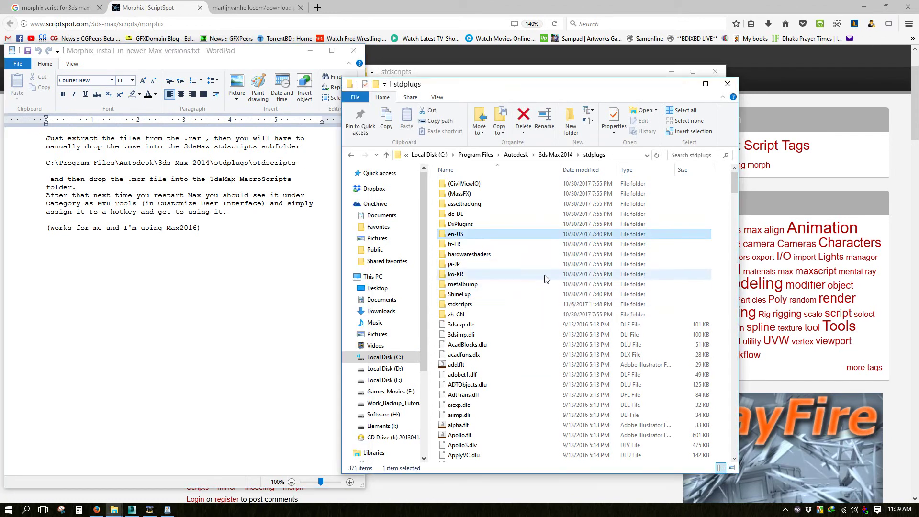
pyautogui.doubleClick(523, 305)
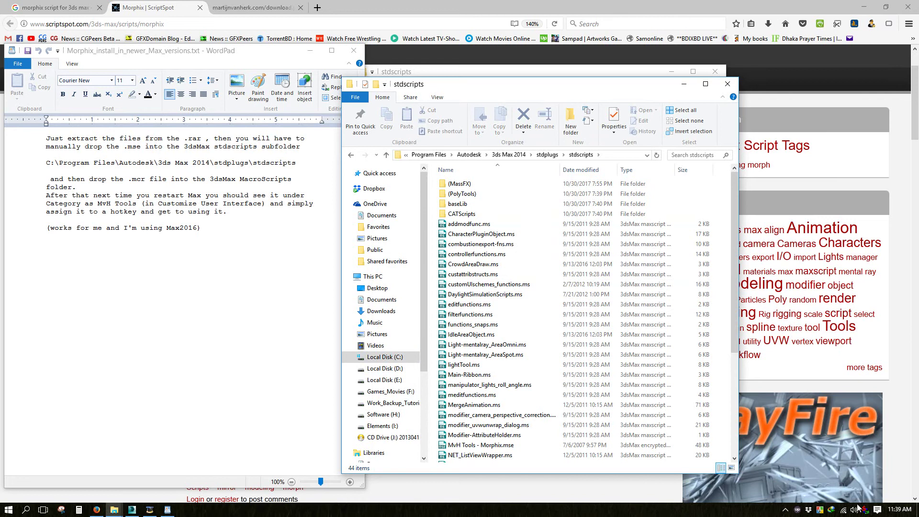
# - Copy MvH Tools - Morphix.mse into that folder, keeping the existing file at the replace prompt
pyautogui.moveTo(574, 80); pyautogui.dragTo(487, 96)
pyautogui.click(497, 88)
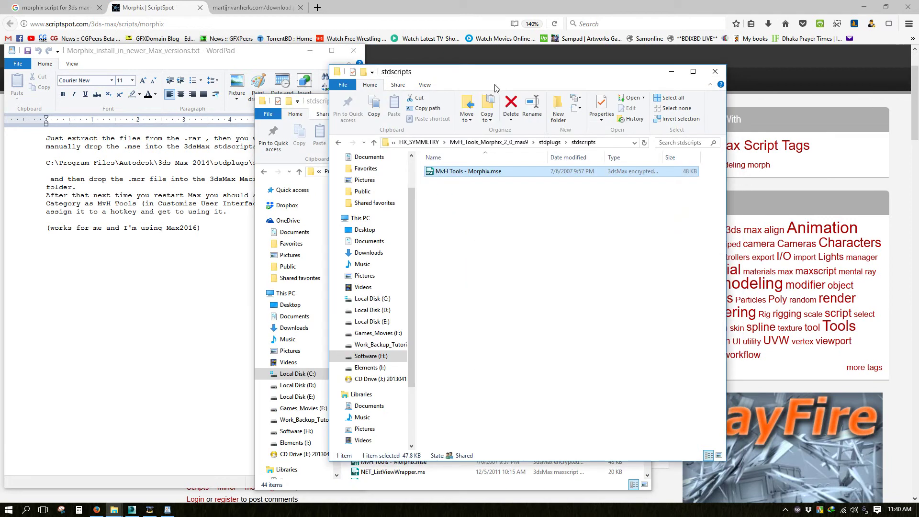
pyautogui.click(374, 113)
pyautogui.click(310, 109)
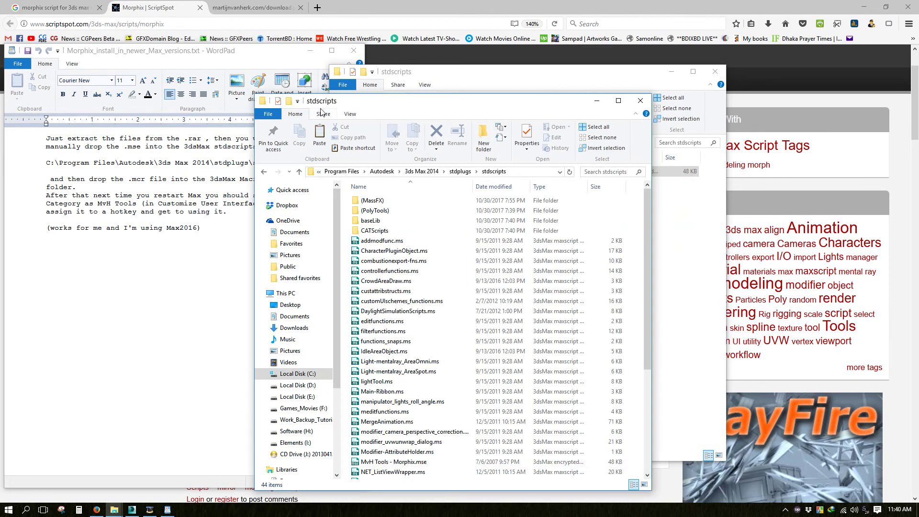
pyautogui.click(319, 136)
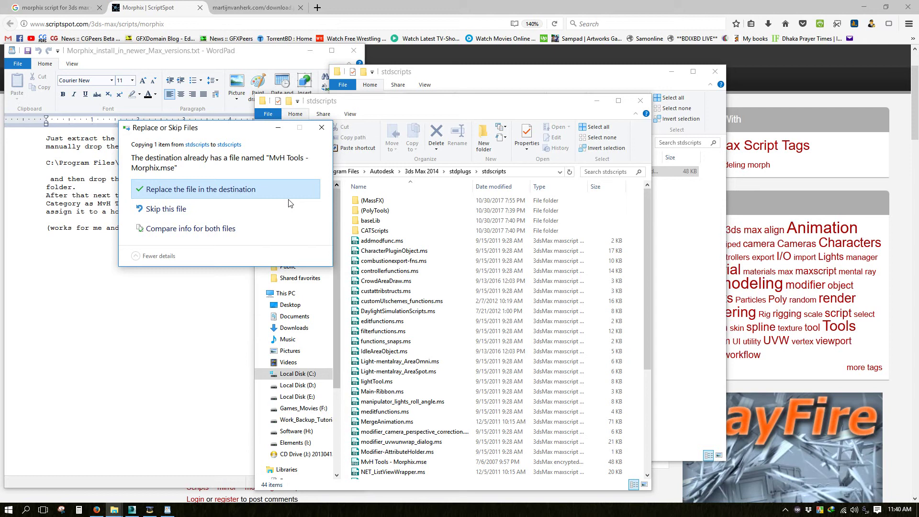
pyautogui.click(321, 127)
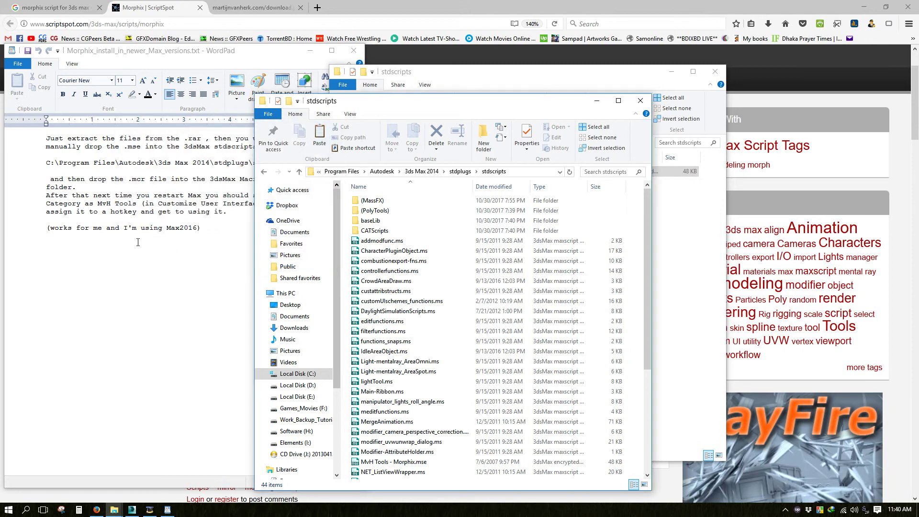
pyautogui.click(680, 239)
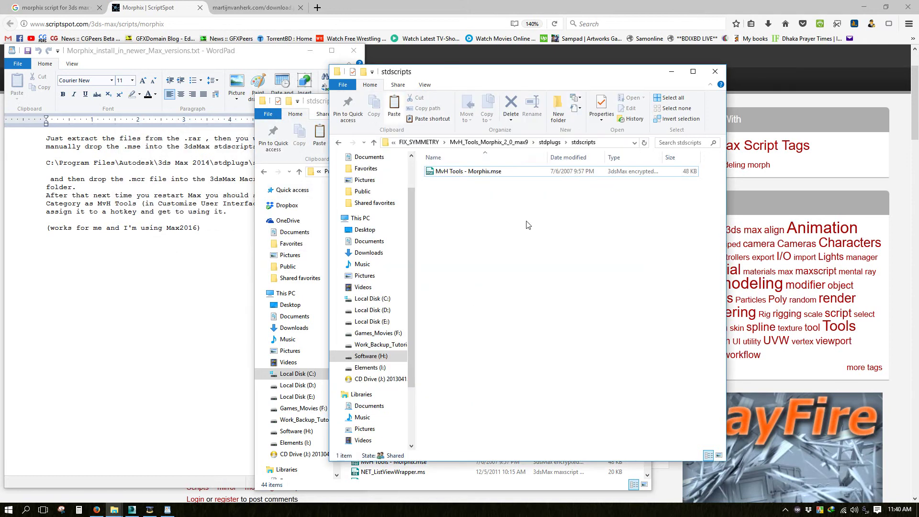
# - Select MvH Tools - Morphix.mcr in the download's UI\MacroScripts folder
pyautogui.click(375, 143)
pyautogui.click(374, 143)
pyautogui.doubleClick(462, 182)
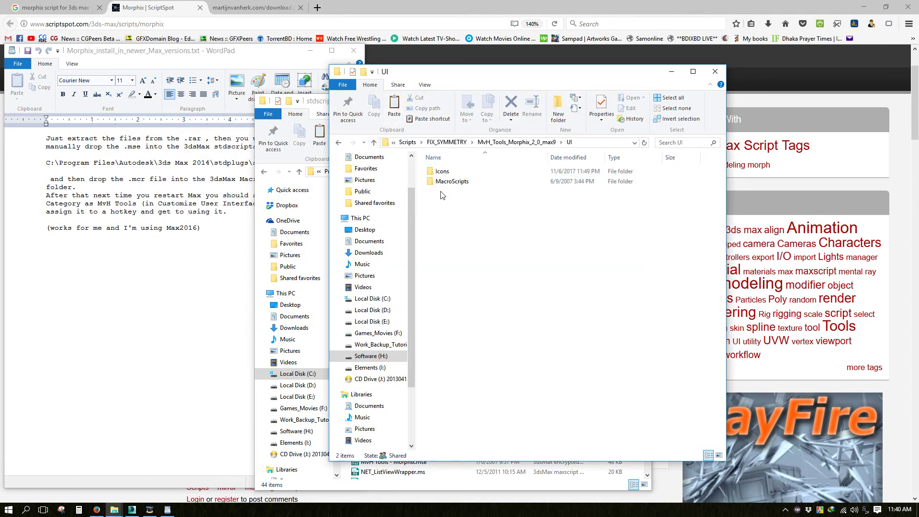
pyautogui.doubleClick(464, 184)
pyautogui.click(465, 174)
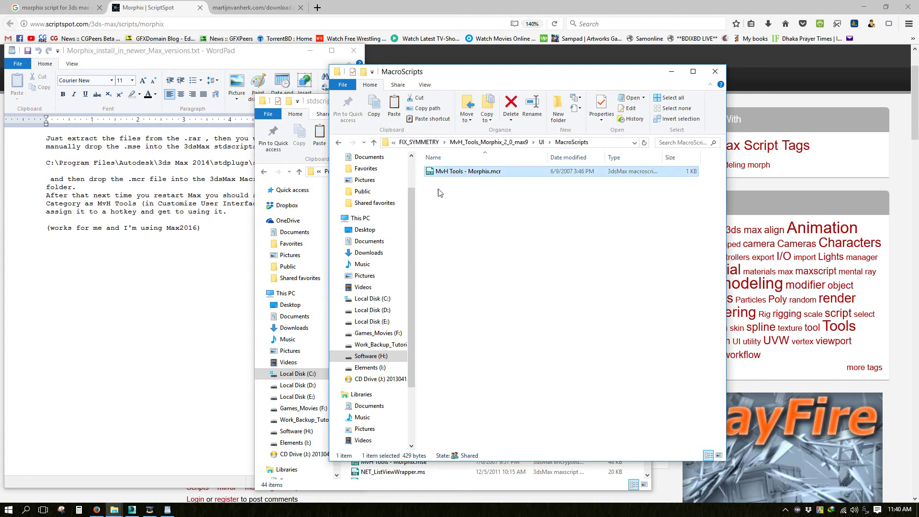
# - Paste the macro script into 3ds Max 2014's MacroScripts folder, dismissing the replace prompt
pyautogui.click(302, 121)
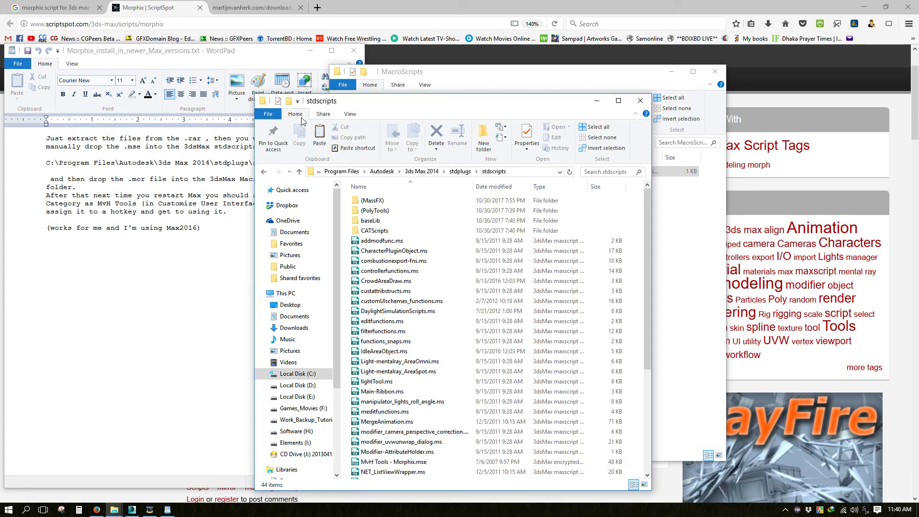
pyautogui.click(299, 172)
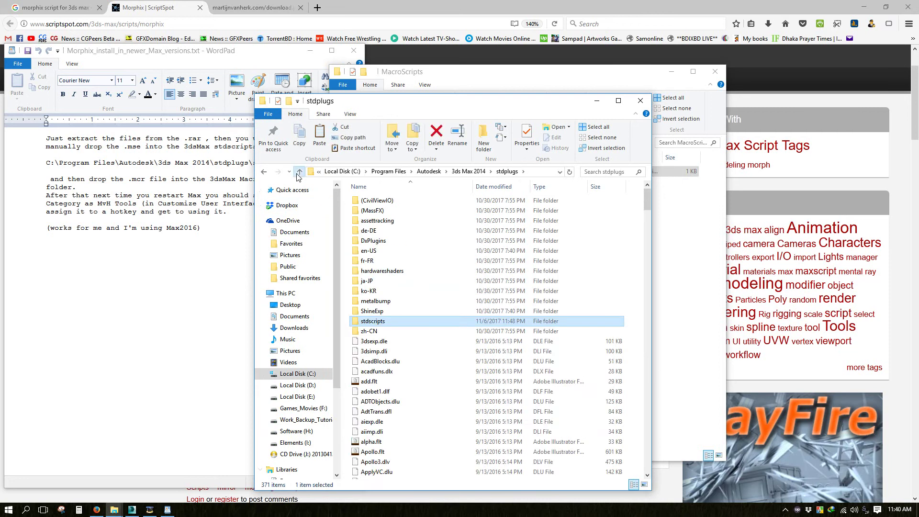
pyautogui.click(300, 172)
pyautogui.scroll(-2, 429, 383)
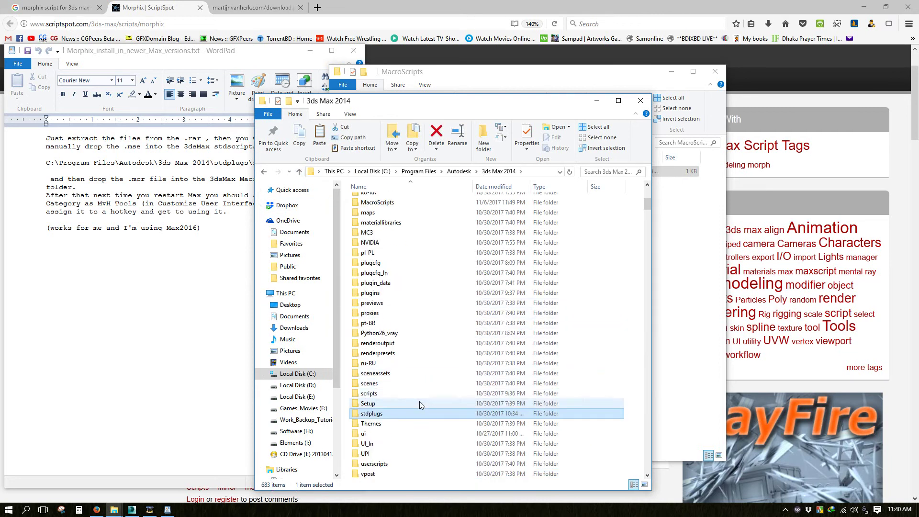
pyautogui.scroll(1, 403, 265)
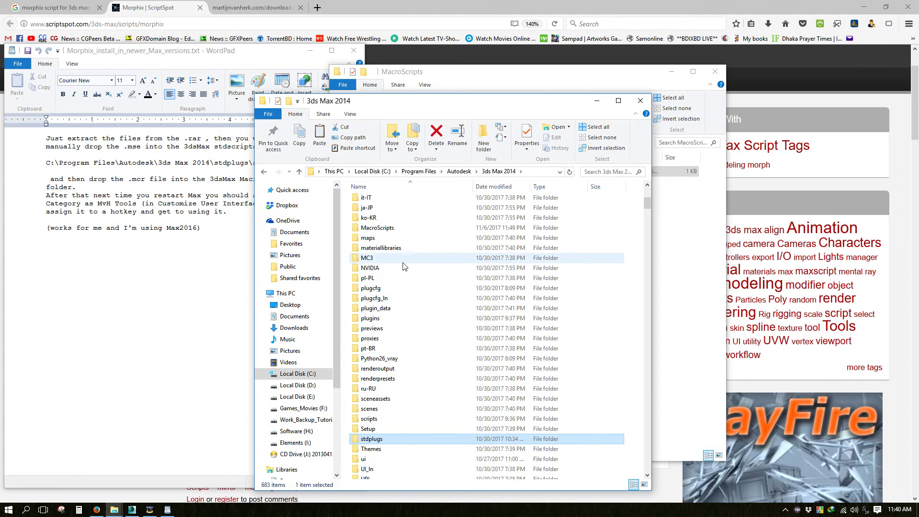
pyautogui.doubleClick(404, 229)
pyautogui.click(320, 136)
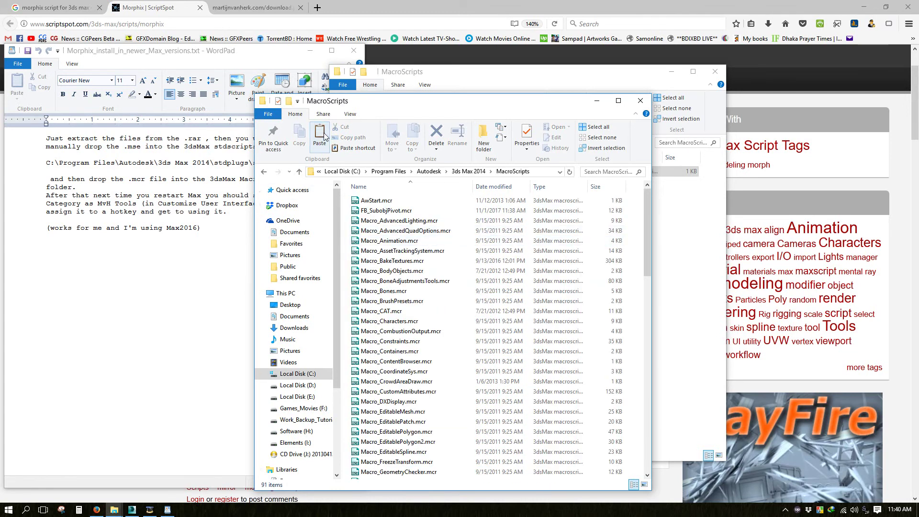
pyautogui.click(554, 129)
pyautogui.click(682, 221)
# - Select the four Morphix .bmp icons in the download's UI\Icons folder
pyautogui.click(374, 142)
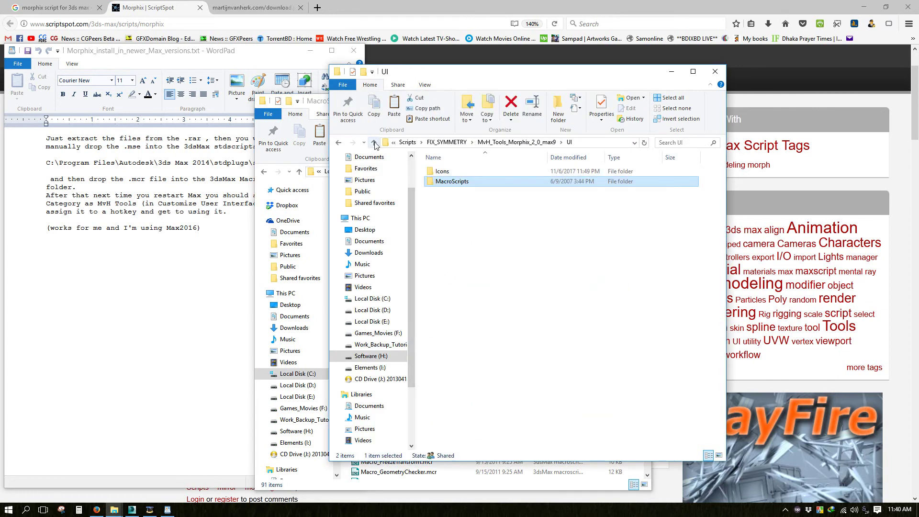
pyautogui.doubleClick(438, 168)
pyautogui.moveTo(449, 264); pyautogui.dragTo(684, 202)
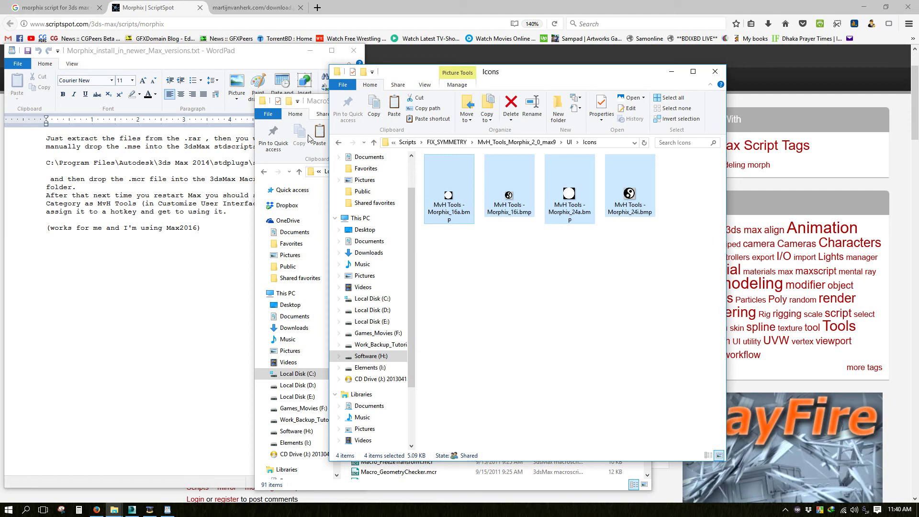
# - Check that 3ds Max 2014's ui\Icons folder already has them, then close that window
pyautogui.click(302, 118)
pyautogui.click(299, 173)
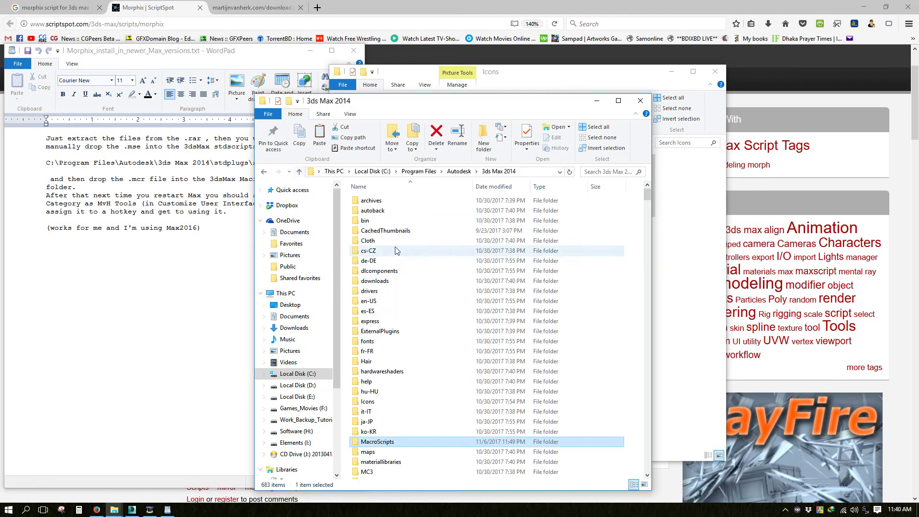
pyautogui.scroll(-2, 431, 344)
pyautogui.scroll(-8, 431, 344)
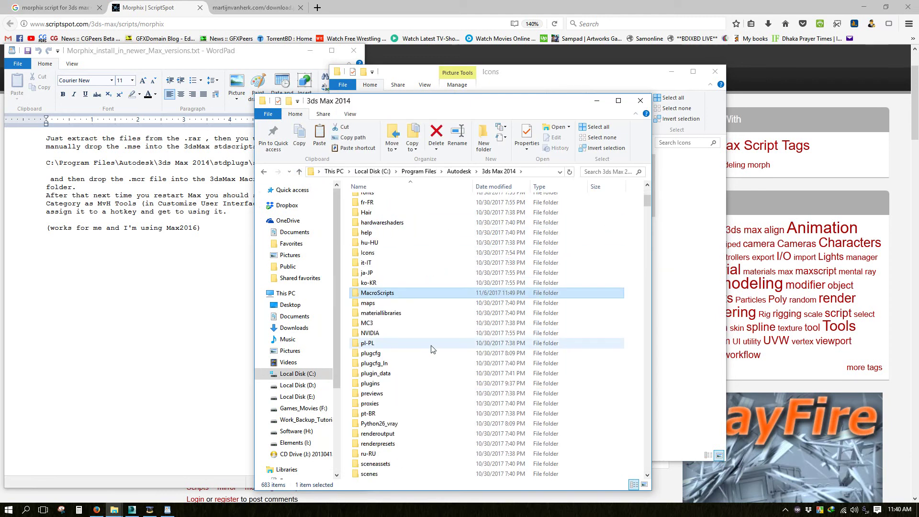
pyautogui.doubleClick(396, 378)
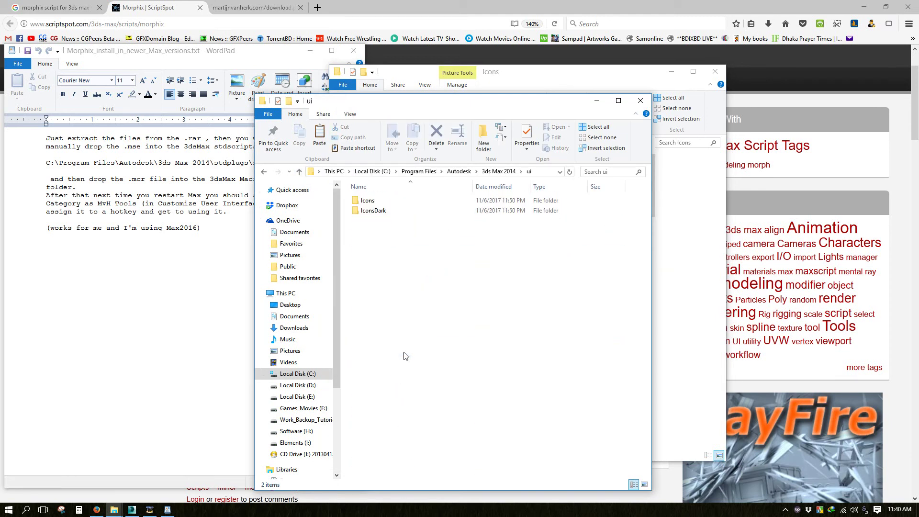
pyautogui.doubleClick(412, 202)
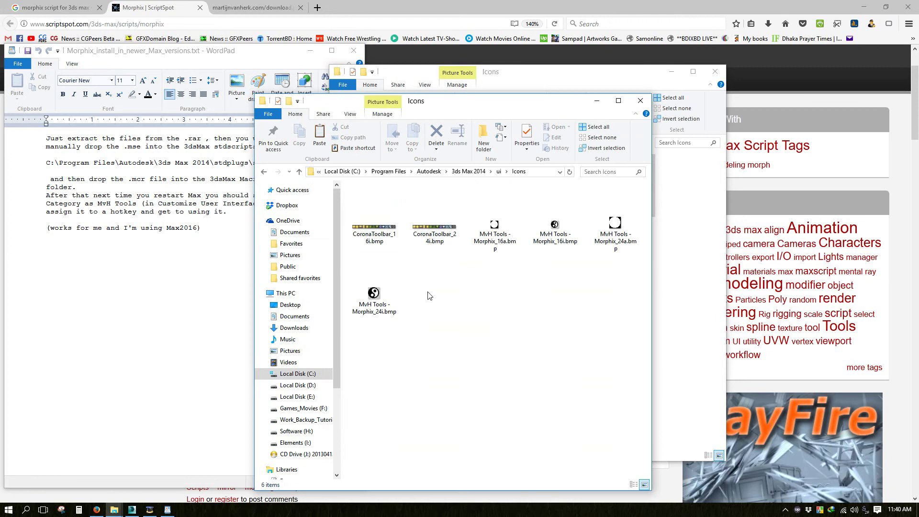
pyautogui.click(641, 101)
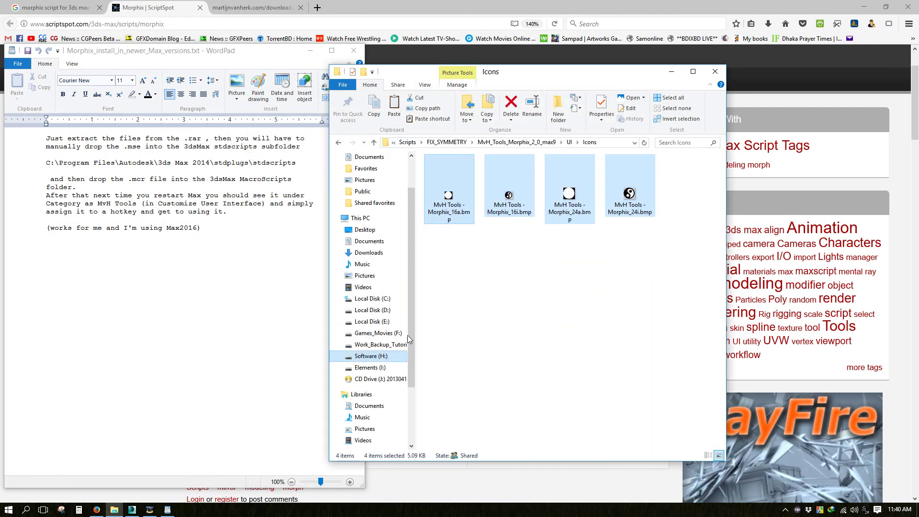
# - In Customize User Interface, find Morphix 2.0 under the MvH Tools category on the Quads tab, then close
pyautogui.click(133, 510)
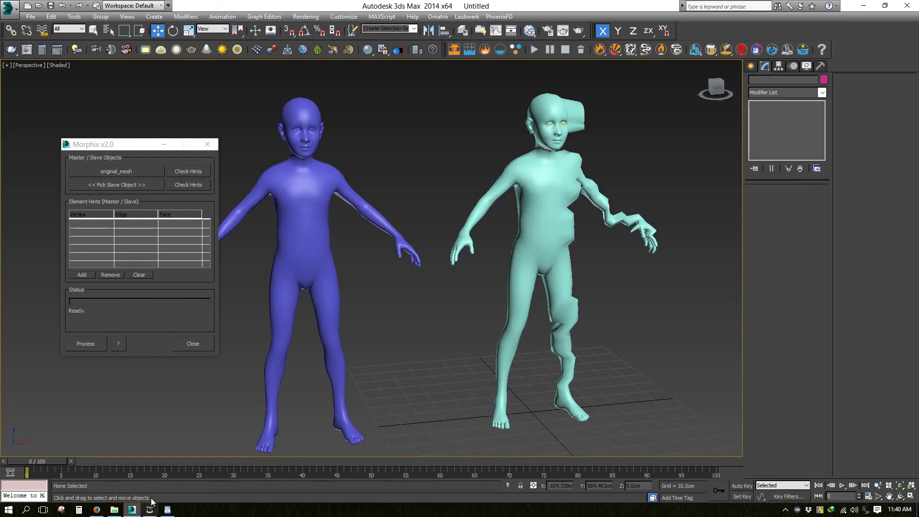
pyautogui.click(350, 17)
pyautogui.click(358, 29)
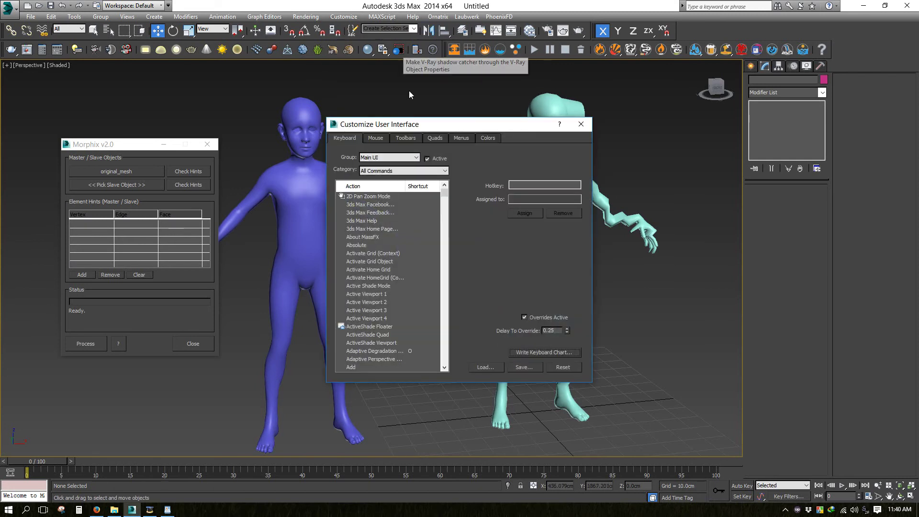
pyautogui.click(437, 138)
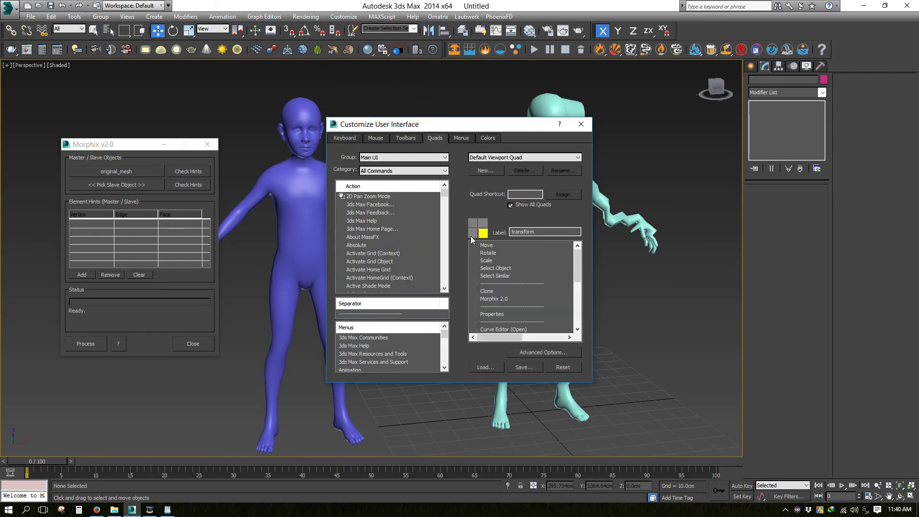
pyautogui.click(384, 172)
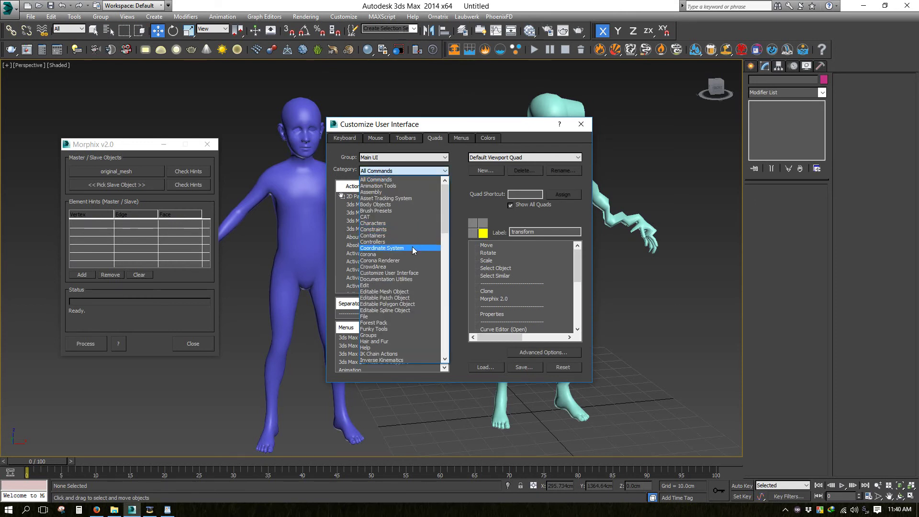
pyautogui.scroll(-6, 410, 262)
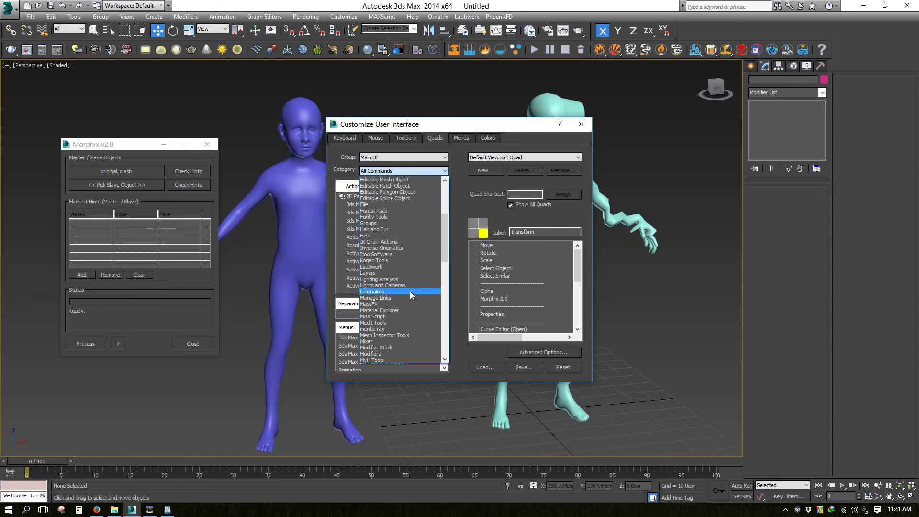
pyautogui.click(393, 360)
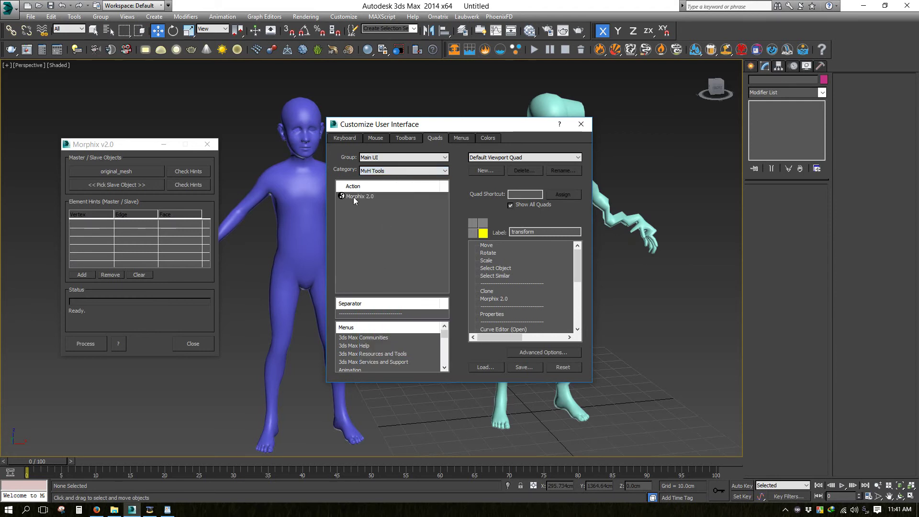
pyautogui.scroll(-2, 573, 266)
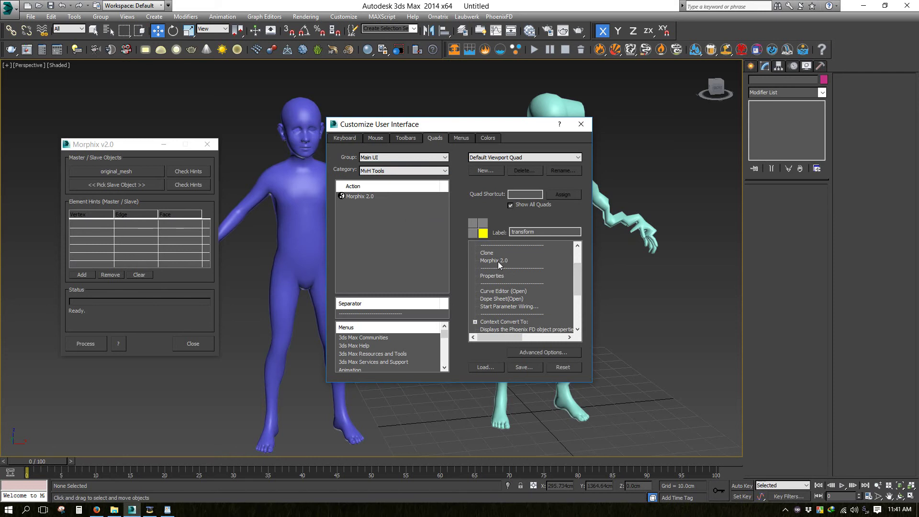
pyautogui.click(416, 140)
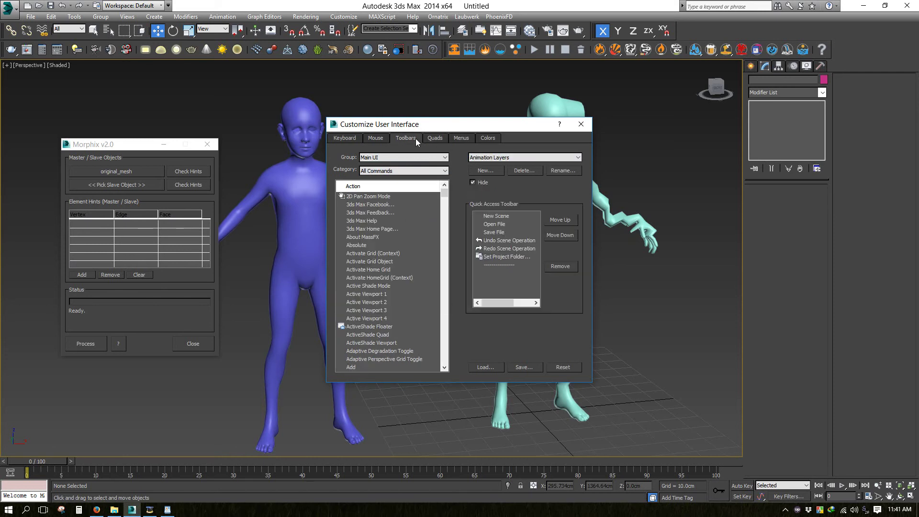
pyautogui.click(579, 127)
pyautogui.moveTo(491, 148); pyautogui.dragTo(532, 159, button='middle')
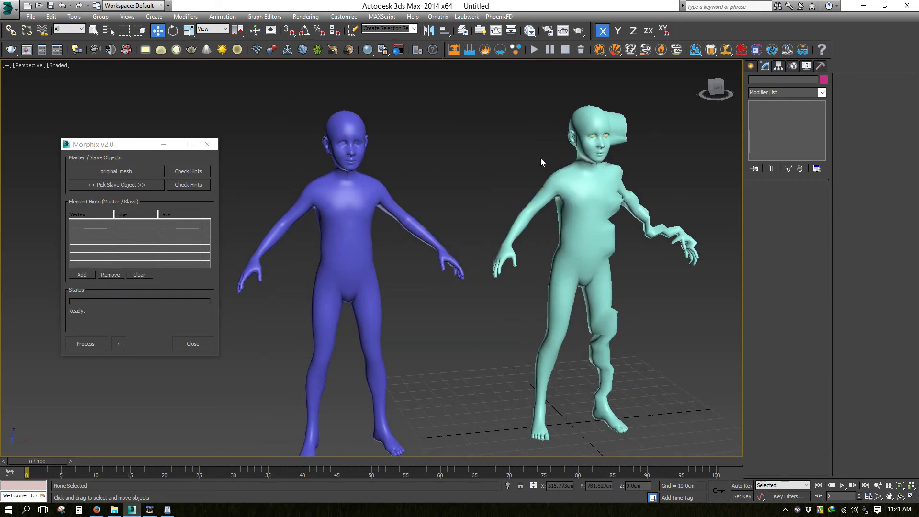
pyautogui.rightClick(540, 162)
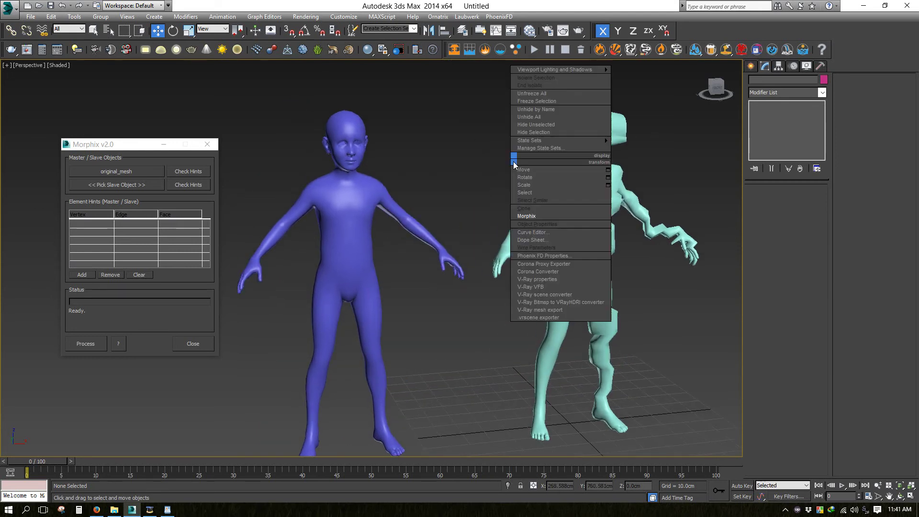
pyautogui.click(553, 216)
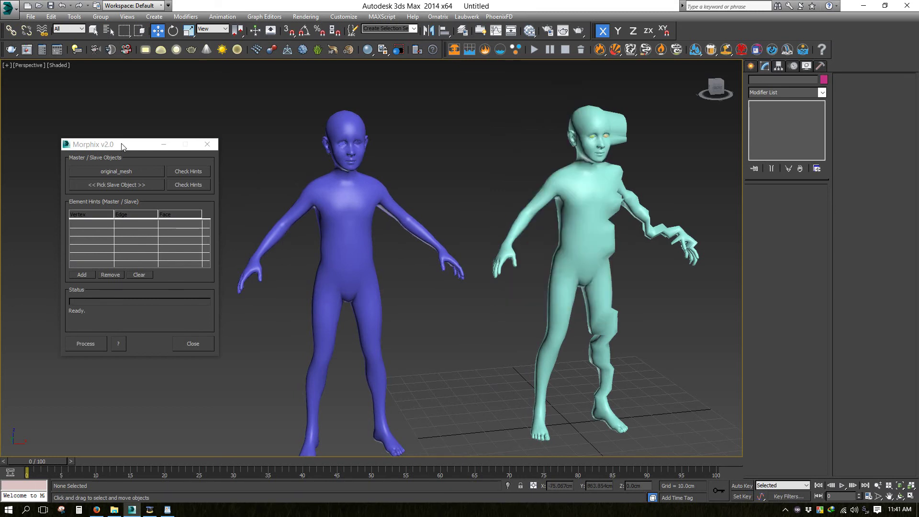
pyautogui.scroll(2, 409, 180)
pyautogui.moveTo(409, 180); pyautogui.dragTo(368, 163, button='middle')
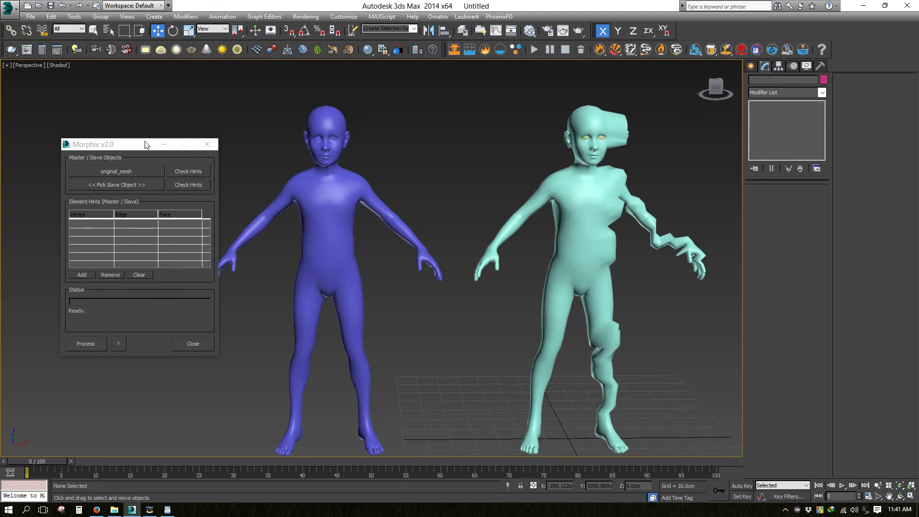
pyautogui.moveTo(146, 144); pyautogui.dragTo(154, 131)
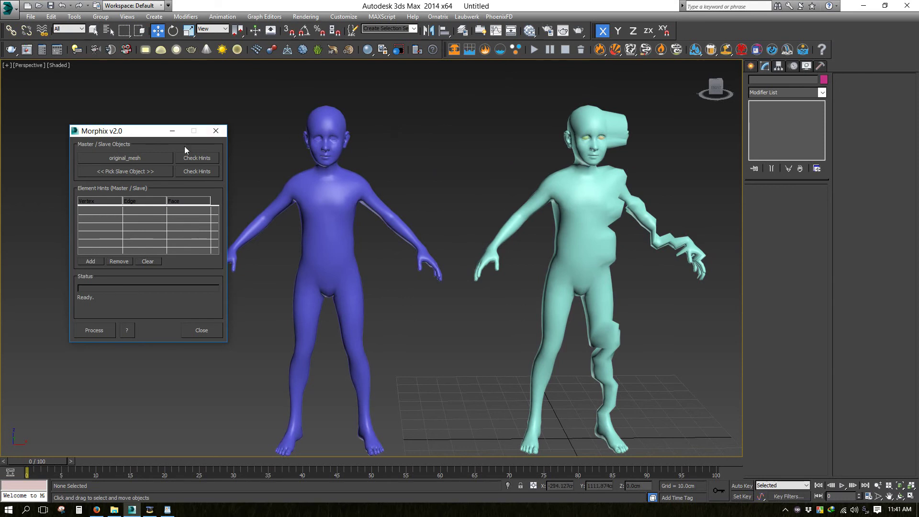
# - Pick original_mesh as the Morphix master and the blue fix_symmetry figure as the slave
pyautogui.click(154, 163)
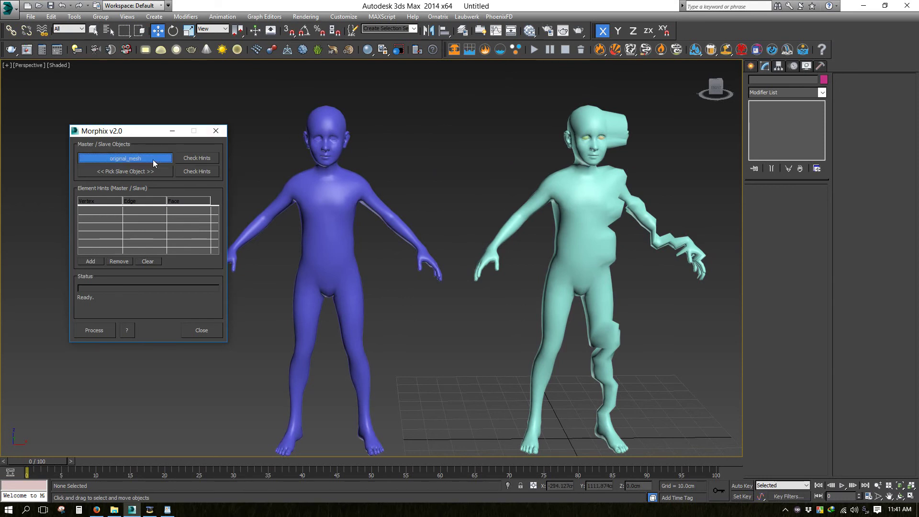
pyautogui.click(600, 191)
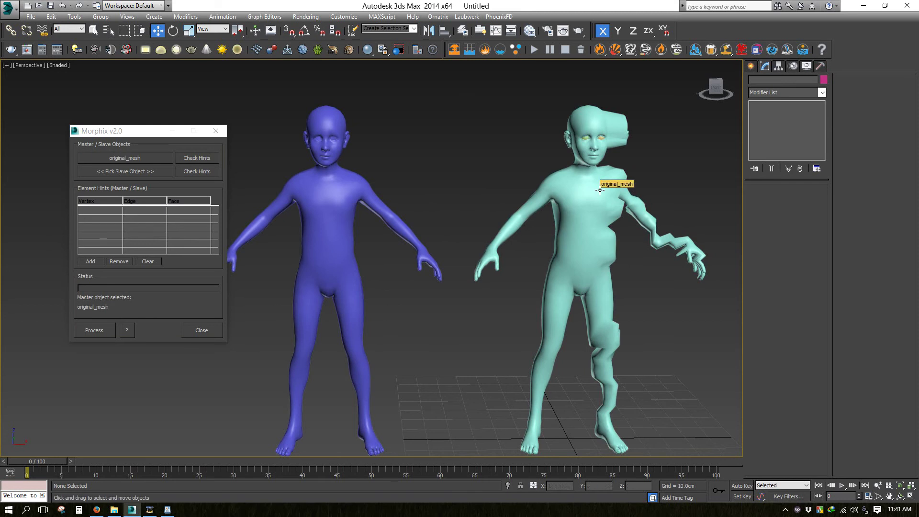
pyautogui.click(140, 173)
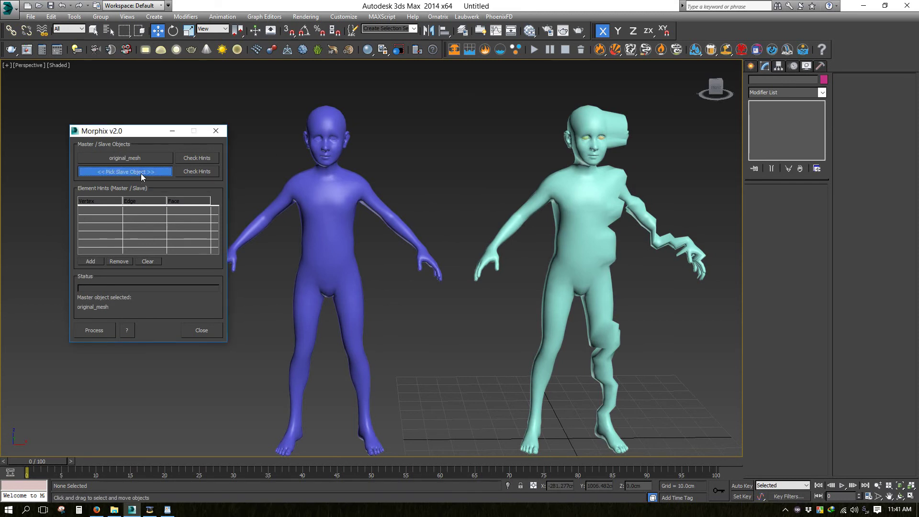
pyautogui.click(337, 202)
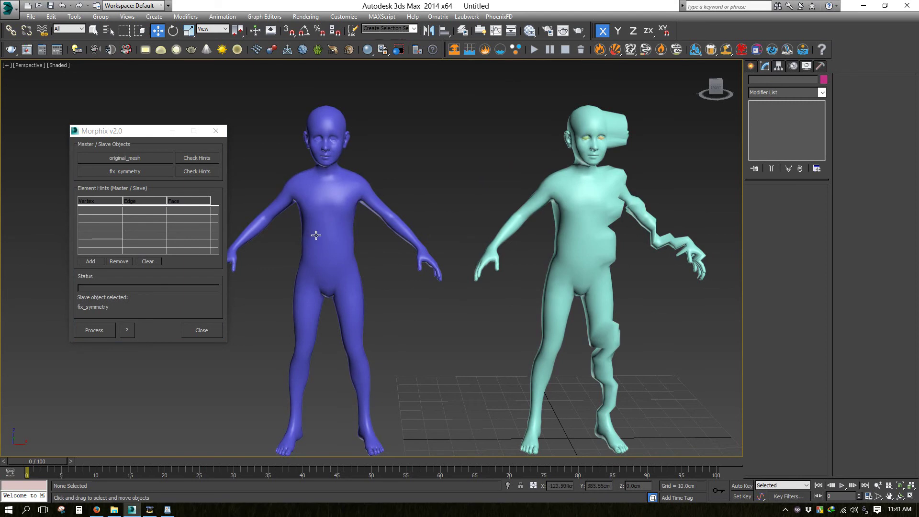
pyautogui.moveTo(316, 236); pyautogui.dragTo(324, 174, button='middle')
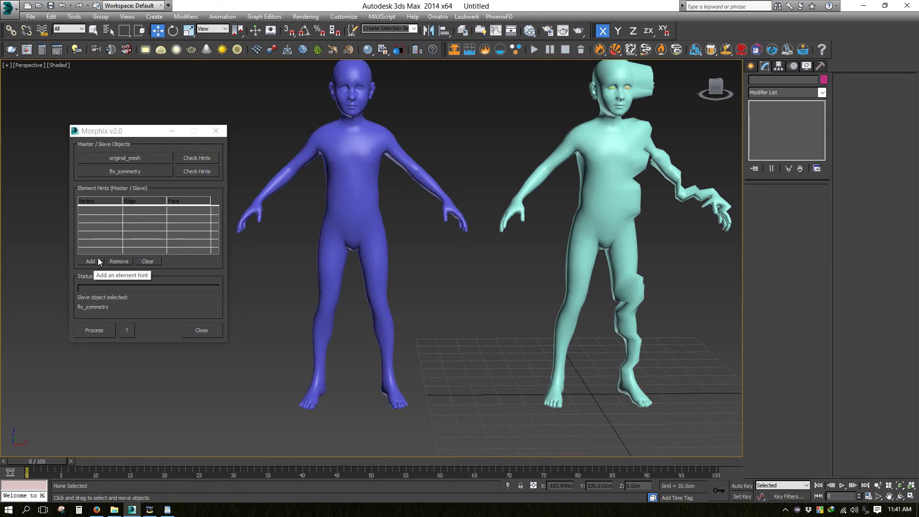
# - Turn on edged-faces display with F4 and frame the cyan original_mesh head
pyautogui.moveTo(545, 165); pyautogui.dragTo(391, 330, button='middle')
pyautogui.scroll(6, 606, 208)
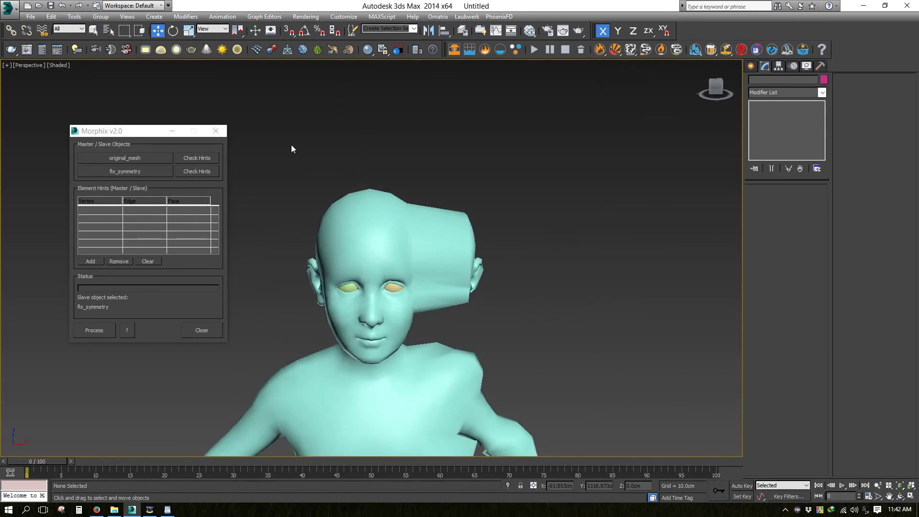
pyautogui.press('F4')
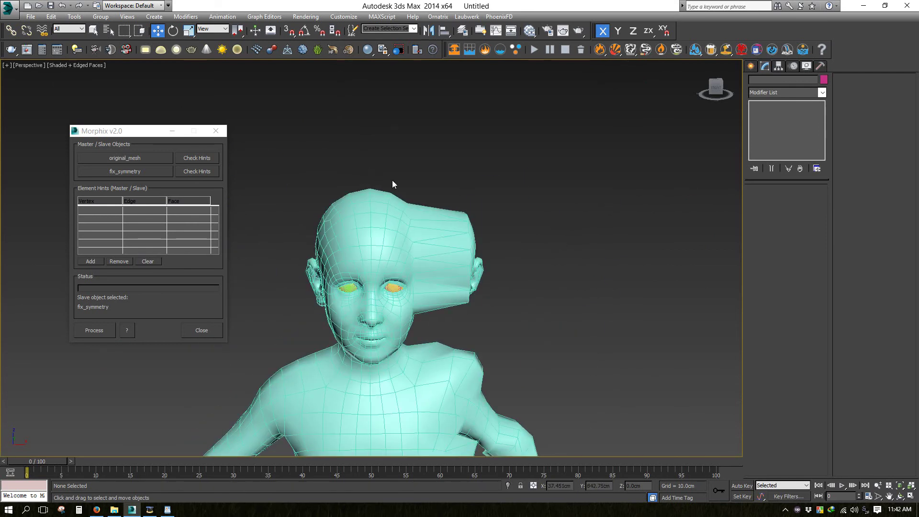
pyautogui.scroll(-6, 541, 149)
pyautogui.moveTo(380, 191)
pyautogui.mouseDown(button='middle')
pyautogui.moveTo(547, 200)
pyautogui.moveTo(396, 191)
pyautogui.mouseUp(button='middle')
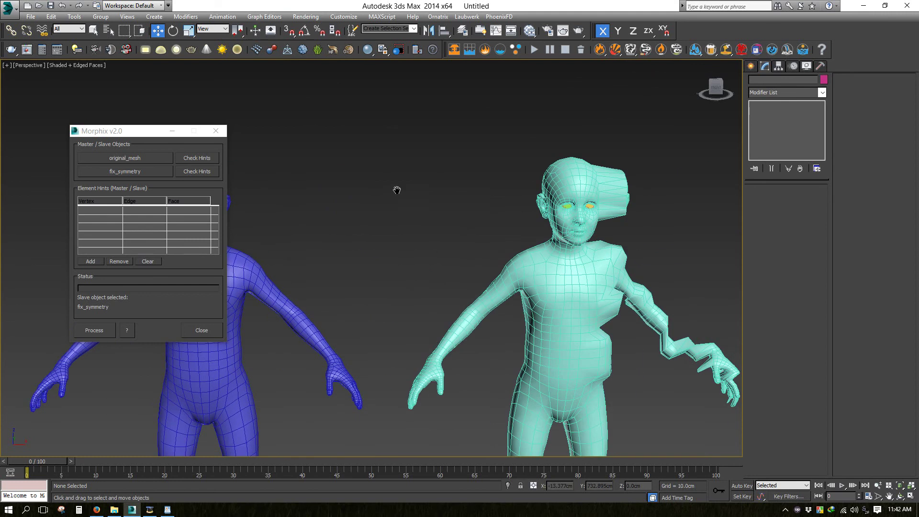
pyautogui.scroll(6, 636, 191)
pyautogui.moveTo(496, 195); pyautogui.dragTo(328, 185, button='middle')
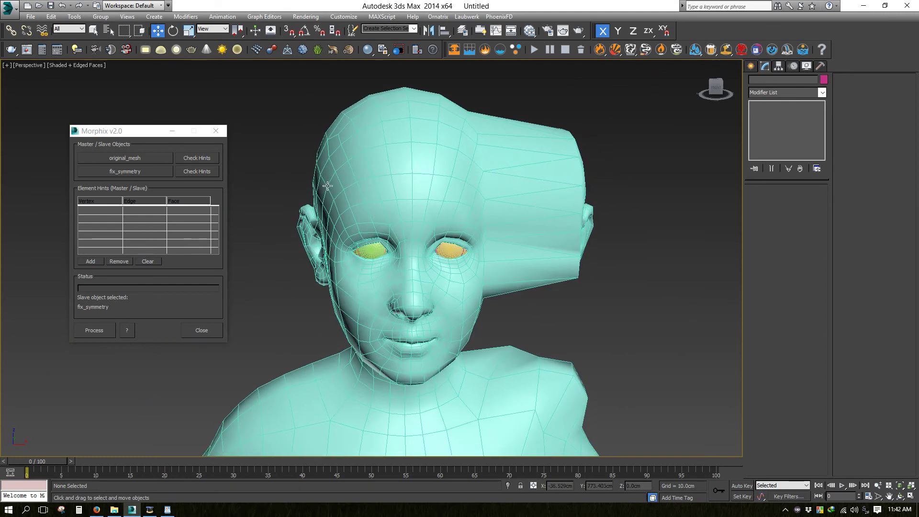
# - Add an element hint: a nose face on original_mesh and the matching nose face on fix_symmetry
pyautogui.click(91, 261)
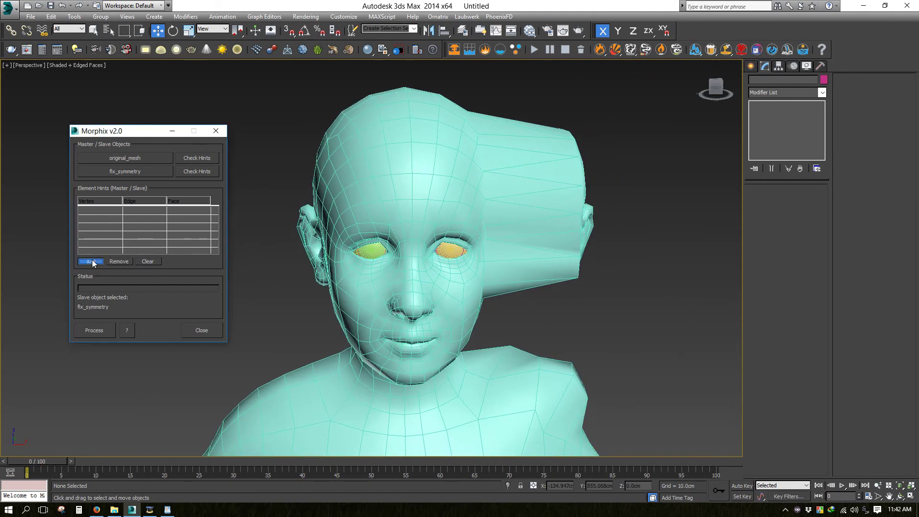
pyautogui.scroll(5, 587, 349)
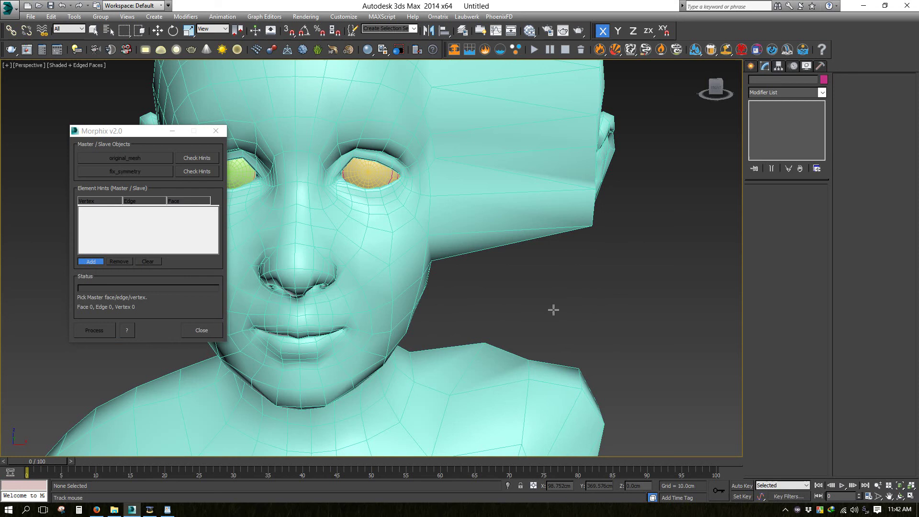
pyautogui.moveTo(554, 311); pyautogui.dragTo(611, 310, button='middle')
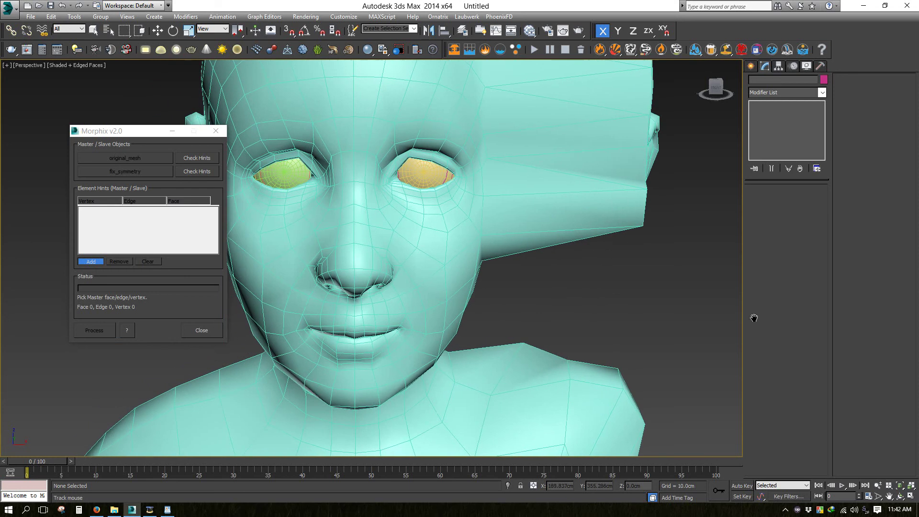
pyautogui.click(345, 257)
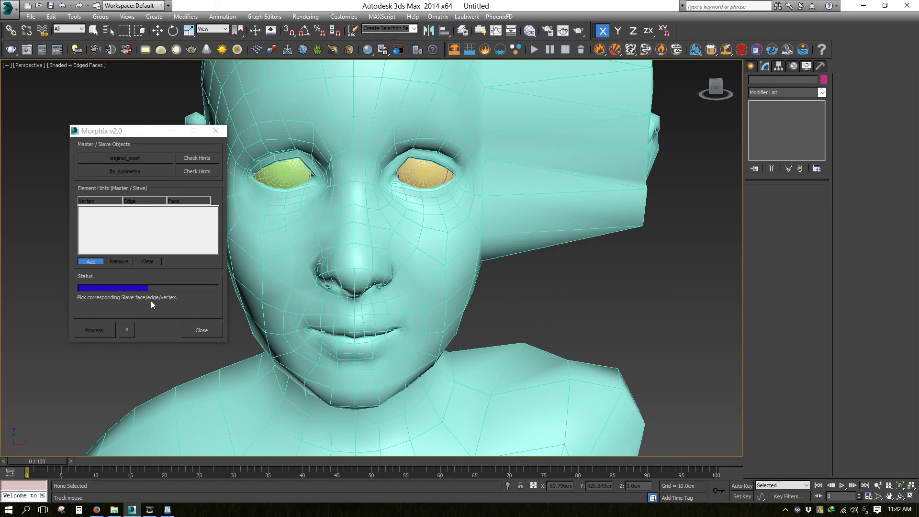
pyautogui.scroll(-6, 292, 284)
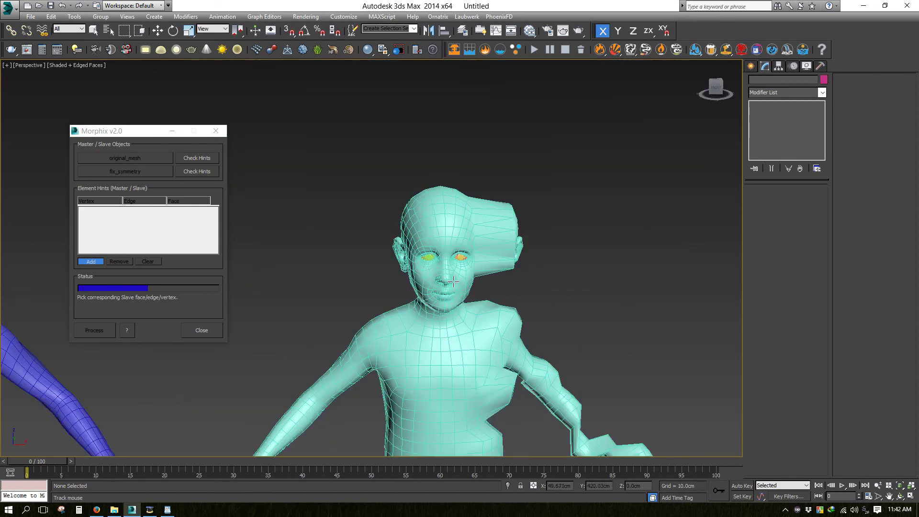
pyautogui.scroll(1, 292, 284)
pyautogui.moveTo(56, 281); pyautogui.dragTo(417, 296, button='middle')
pyautogui.scroll(3, 319, 281)
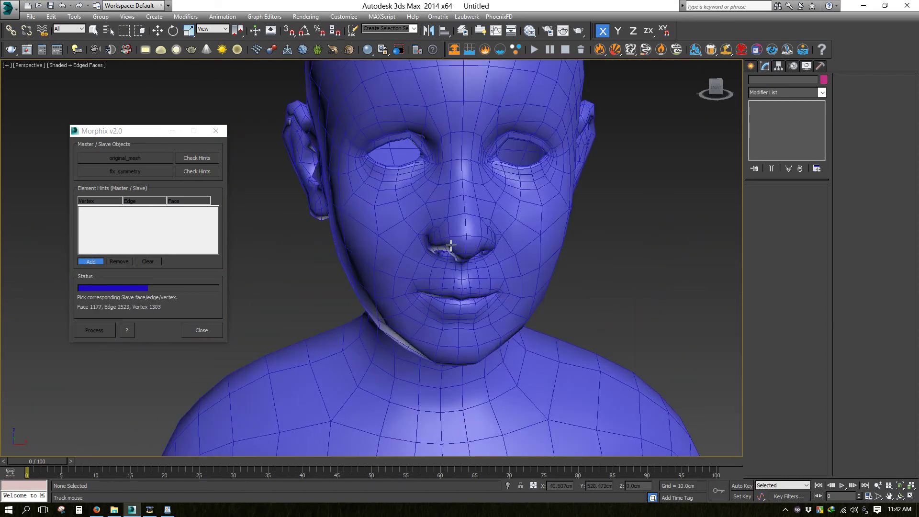
pyautogui.scroll(5, 451, 245)
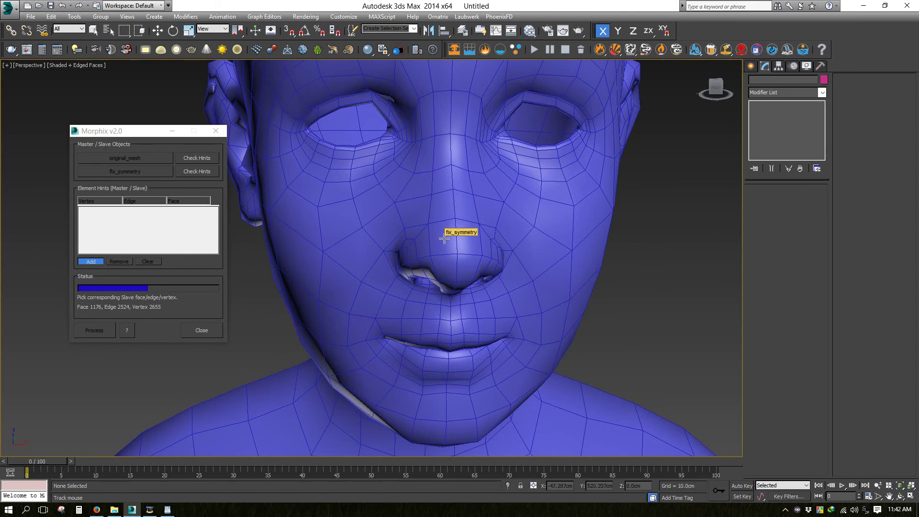
pyautogui.click(444, 239)
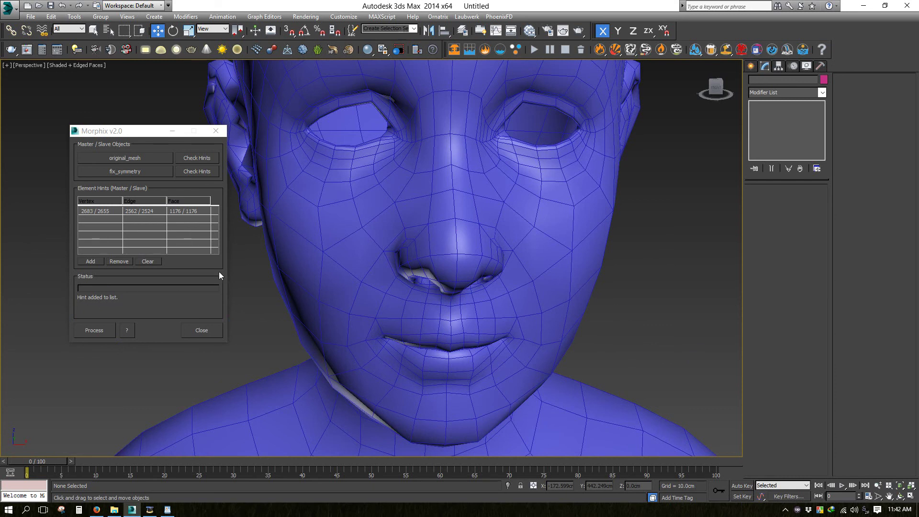
# - Process in Morphix to create the vertex-reordered fix_symmetry_Morphix copy
pyautogui.scroll(-12, 607, 283)
pyautogui.scroll(3, 538, 284)
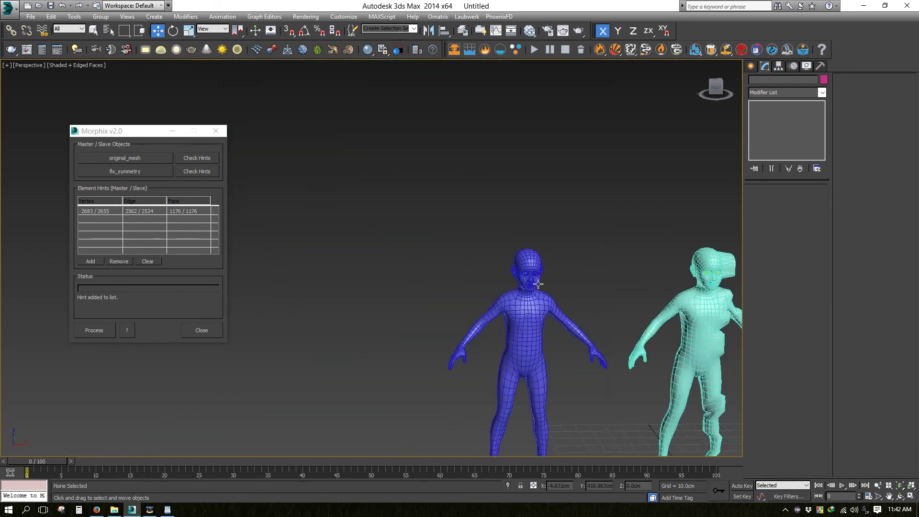
pyautogui.moveTo(538, 284); pyautogui.dragTo(393, 190, button='middle')
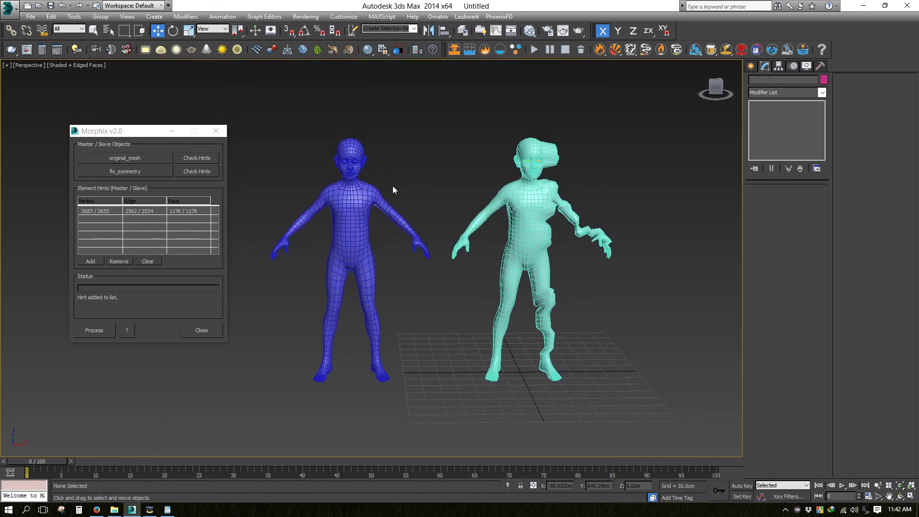
pyautogui.click(94, 332)
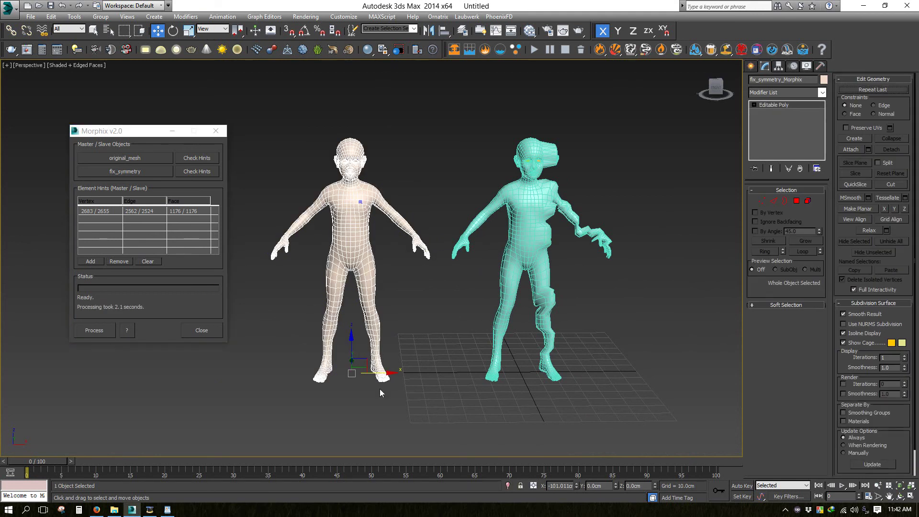
# - Move fix_symmetry_Morphix to the left of the two characters and close Morphix
pyautogui.moveTo(381, 373); pyautogui.dragTo(252, 373)
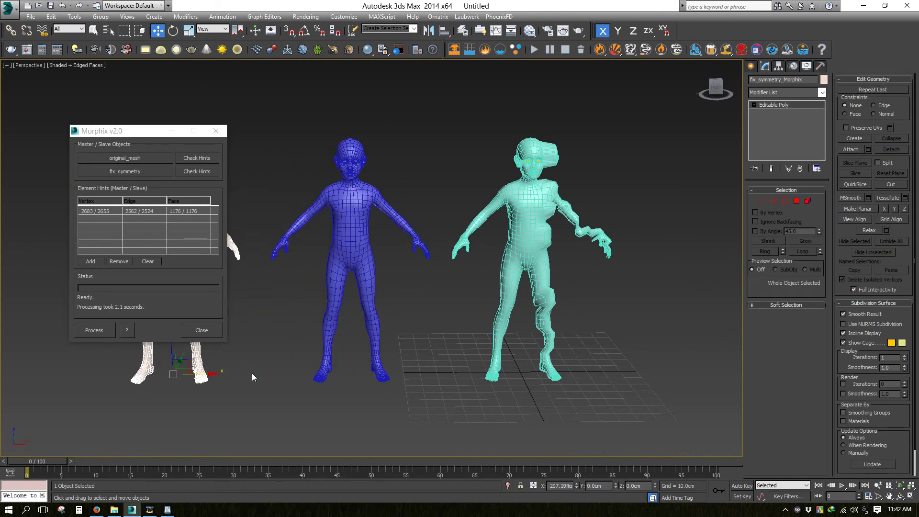
pyautogui.moveTo(252, 373); pyautogui.dragTo(475, 395, button='middle')
pyautogui.click(440, 309)
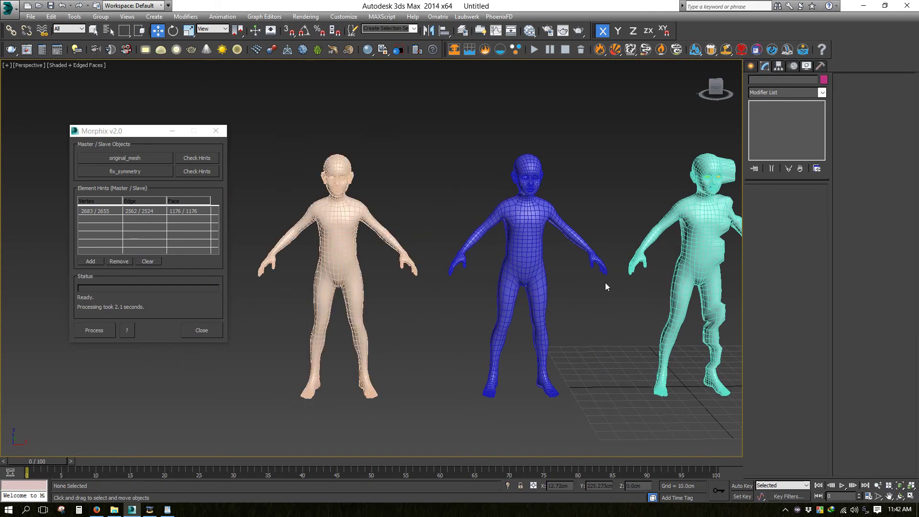
pyautogui.moveTo(605, 282); pyautogui.dragTo(503, 280, button='middle')
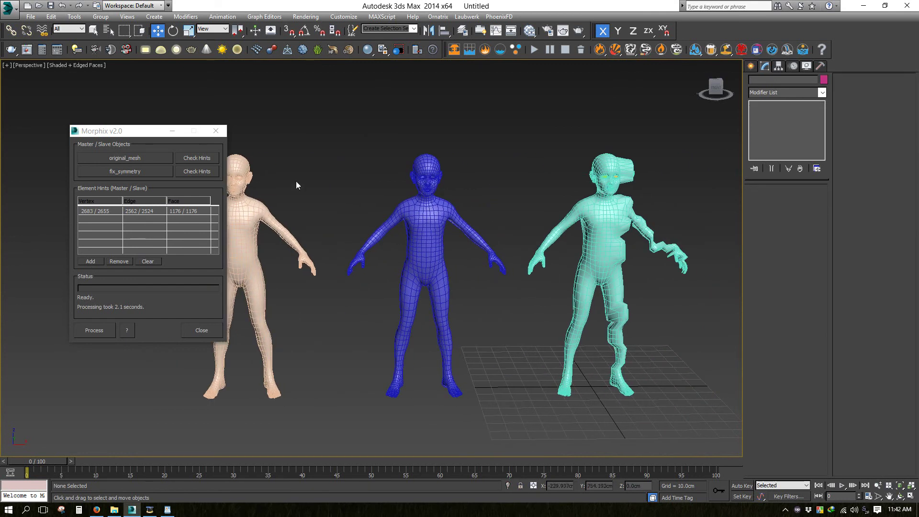
pyautogui.click(216, 131)
pyautogui.moveTo(351, 211); pyautogui.dragTo(306, 211, button='middle')
# - Add a Morpher modifier to the cyan original_mesh
pyautogui.click(576, 219)
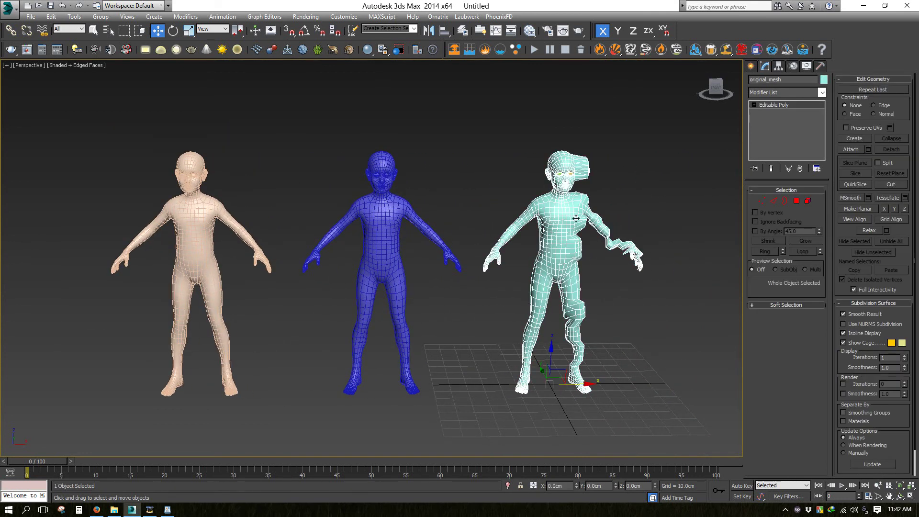
pyautogui.click(792, 93)
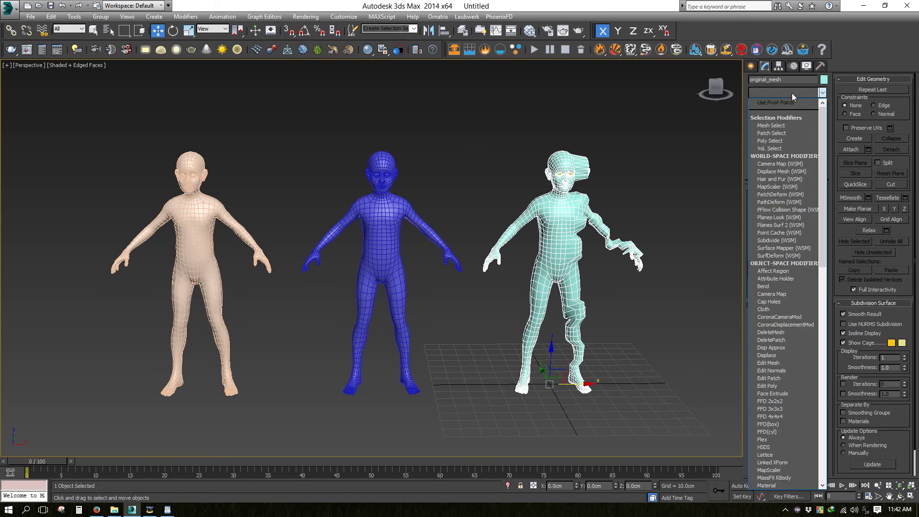
pyautogui.press('m')
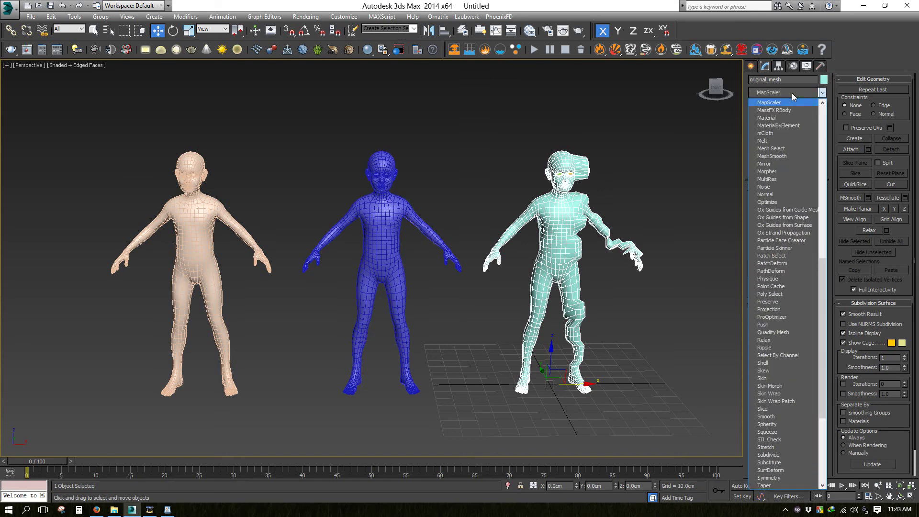
pyautogui.press('Down')
pyautogui.press('Down')
pyautogui.press('Down')
pyautogui.press('Down')
pyautogui.press('Down')
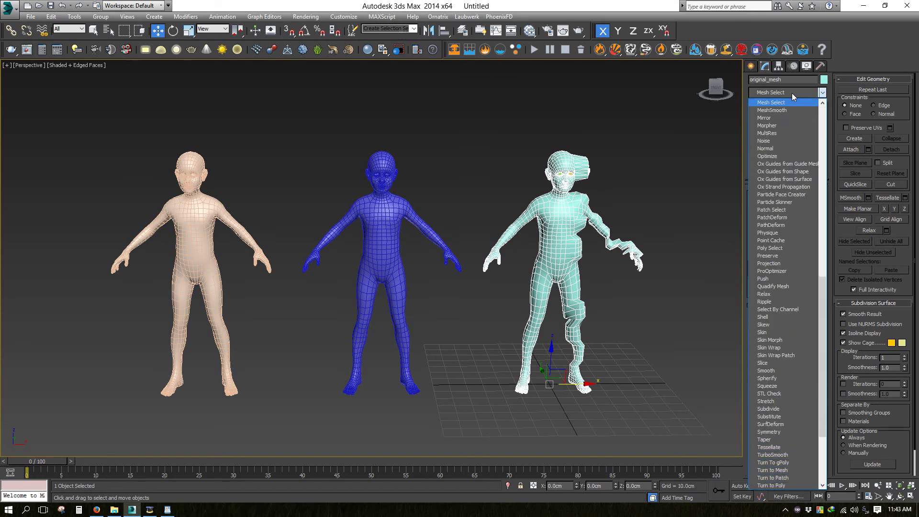
pyautogui.click(791, 133)
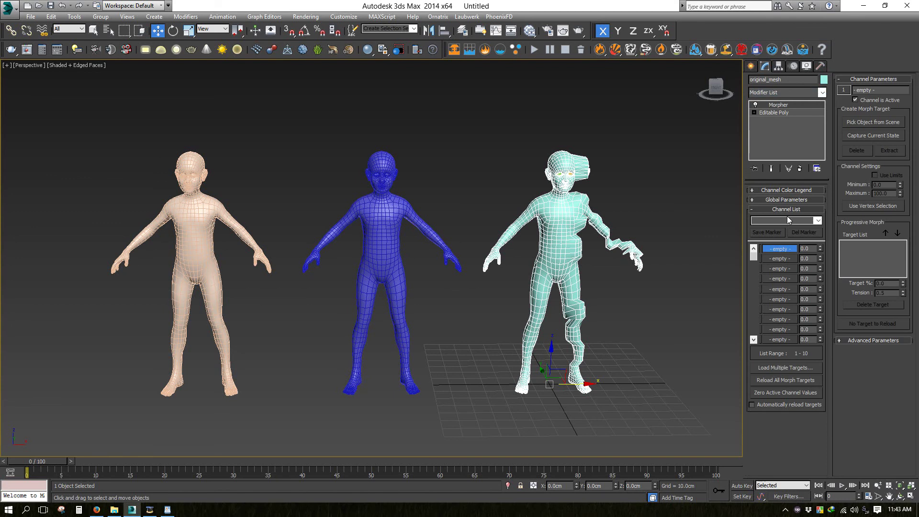
# - Load fix_symmetry into Morpher channel 1 and drag its value up and back down to test
pyautogui.rightClick(789, 249)
pyautogui.click(814, 255)
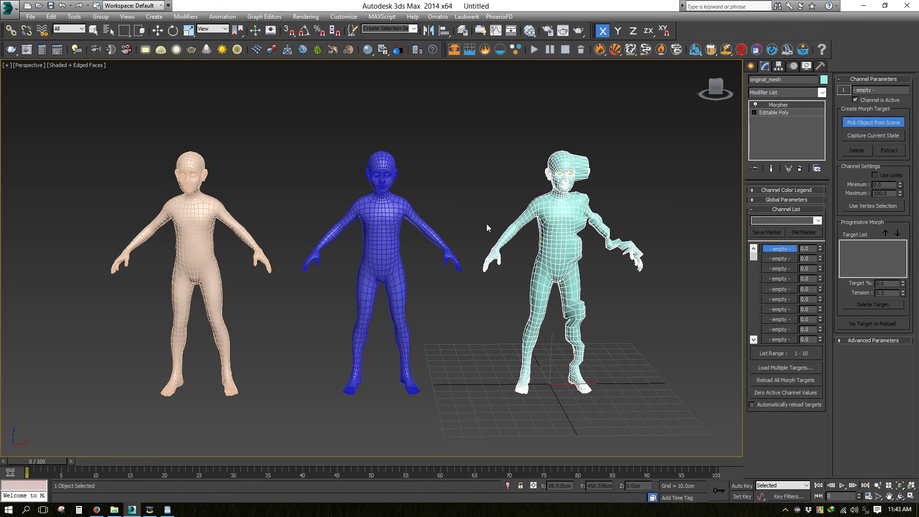
pyautogui.click(402, 209)
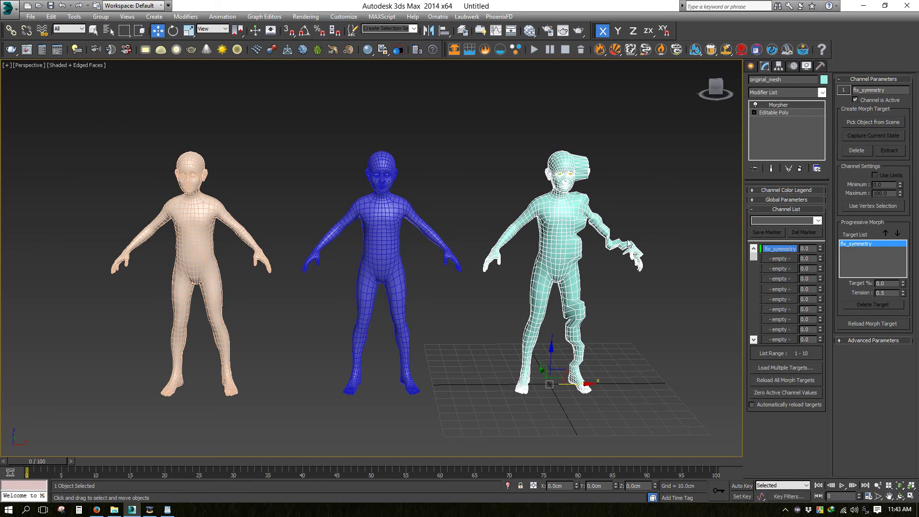
pyautogui.moveTo(821, 251); pyautogui.dragTo(826, 190)
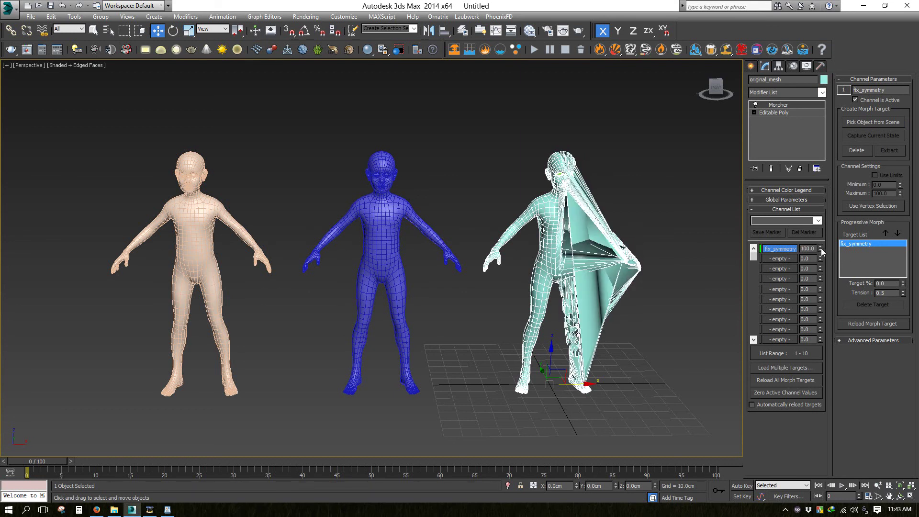
pyautogui.moveTo(821, 251); pyautogui.dragTo(844, 324)
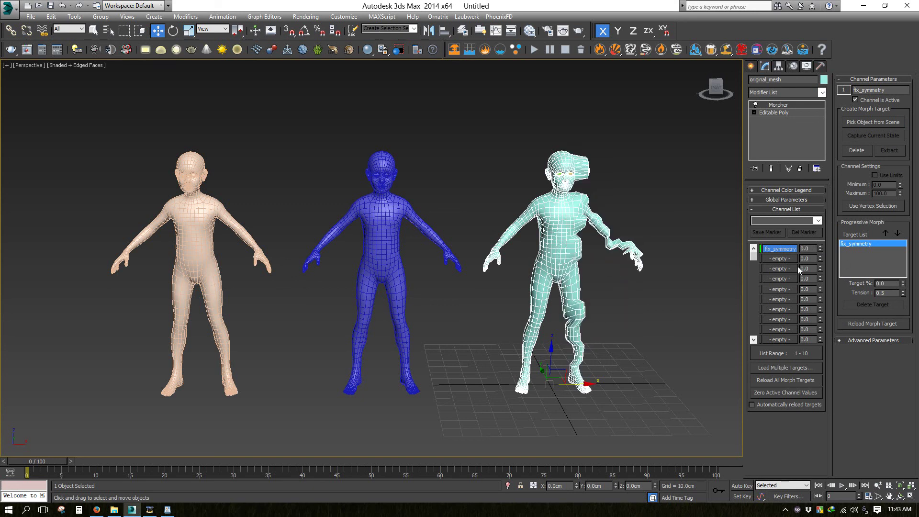
# - Load fix_symmetry_Morphix into Morpher channel 2 and raise it to check the clean morph
pyautogui.rightClick(784, 259)
pyautogui.click(814, 267)
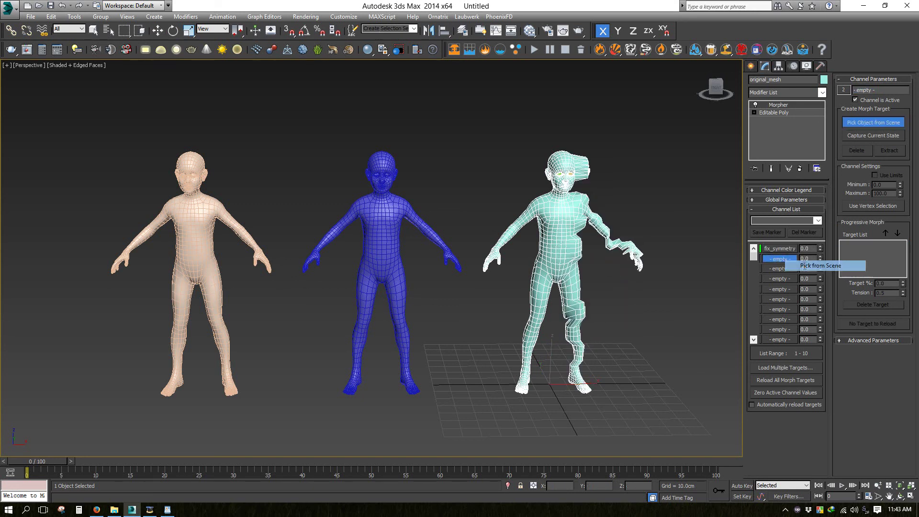
pyautogui.click(183, 221)
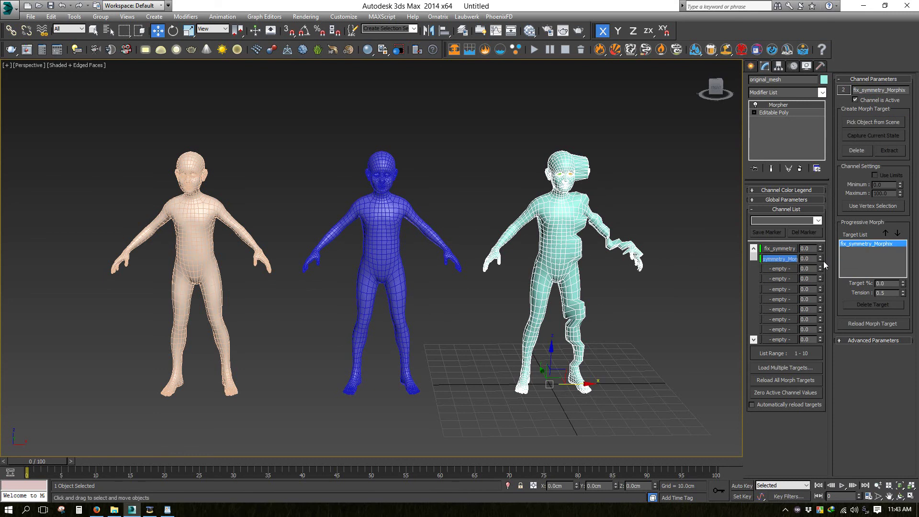
pyautogui.moveTo(821, 260); pyautogui.dragTo(822, 206)
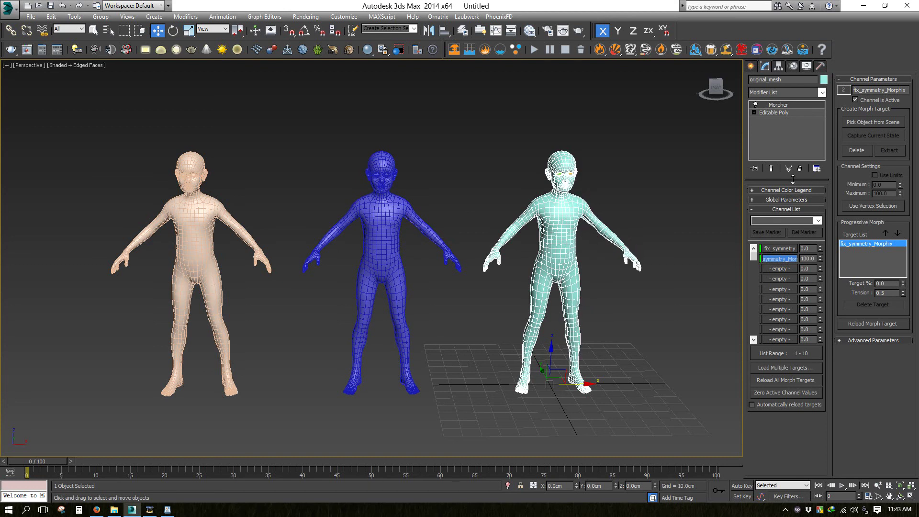
# - Add Unwrap UVW to fix_symmetry and open the UV editor with the checker map hidden
pyautogui.click(397, 196)
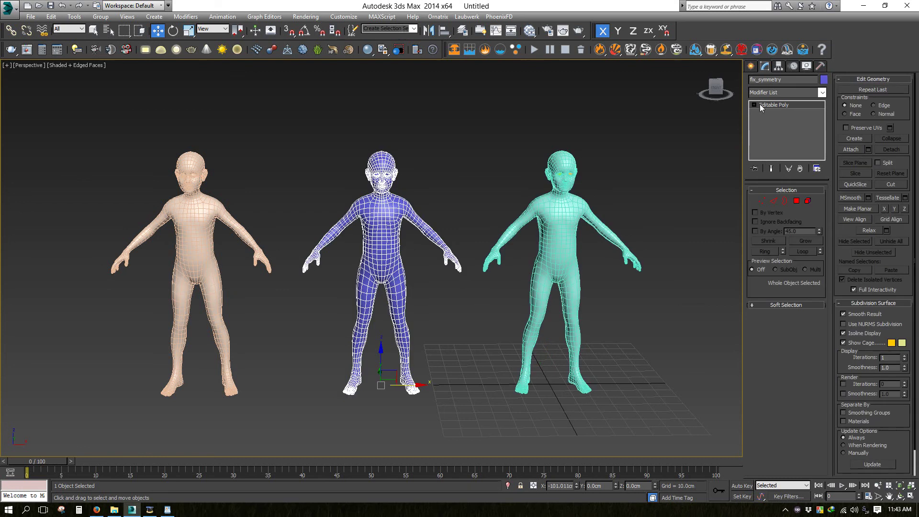
pyautogui.click(788, 92)
pyautogui.press('u')
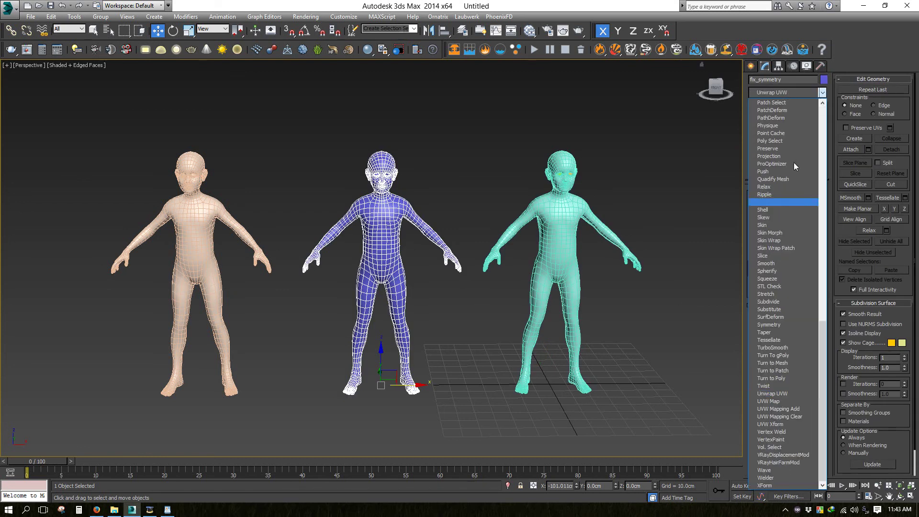
pyautogui.click(794, 393)
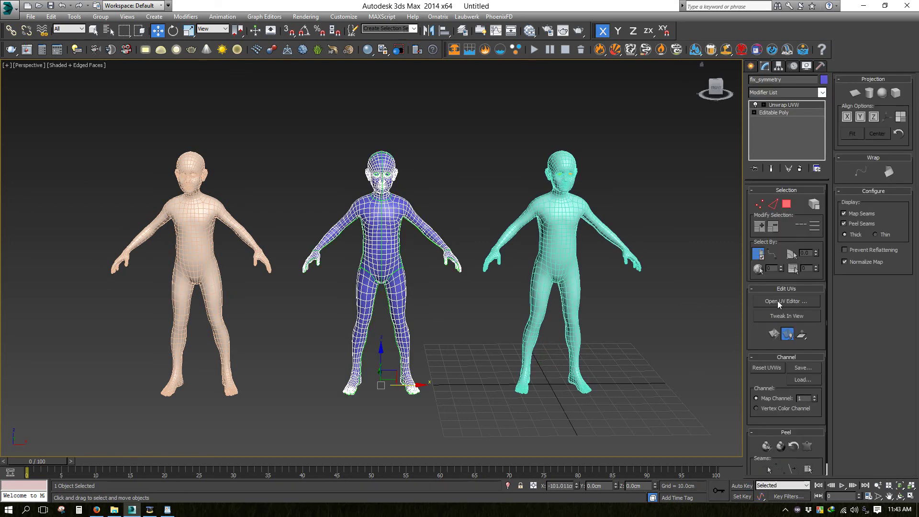
pyautogui.click(777, 301)
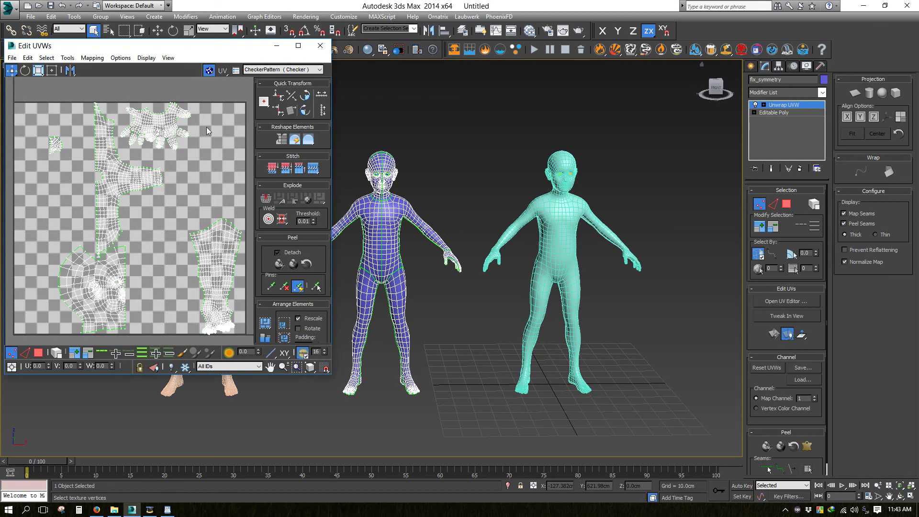
pyautogui.click(207, 70)
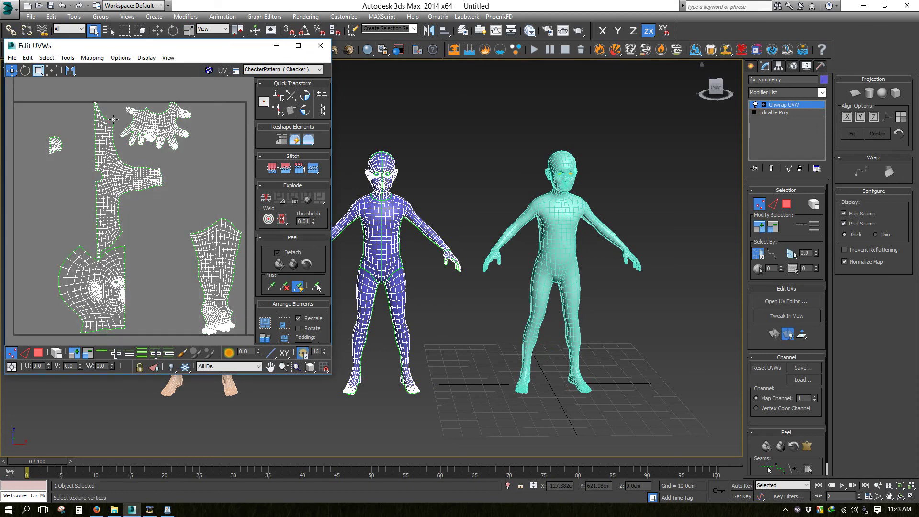
# - Select the torso UV element, mirror it horizontally and move it onto the other half
pyautogui.click(56, 354)
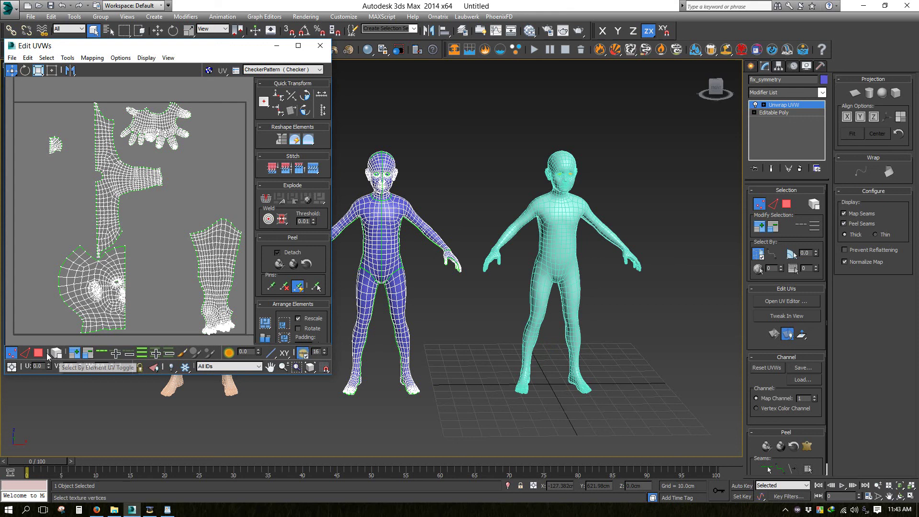
pyautogui.click(38, 353)
pyautogui.click(138, 177)
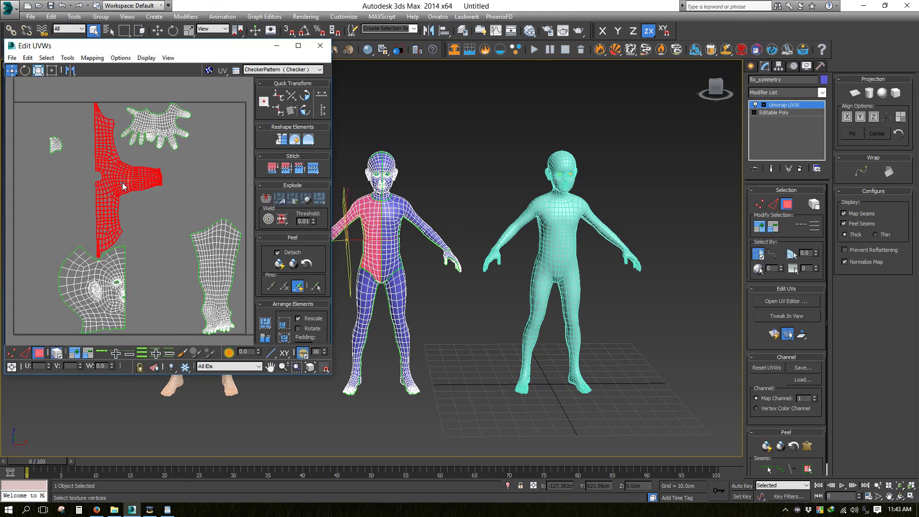
pyautogui.moveTo(138, 177); pyautogui.dragTo(199, 174)
pyautogui.rightClick(188, 182)
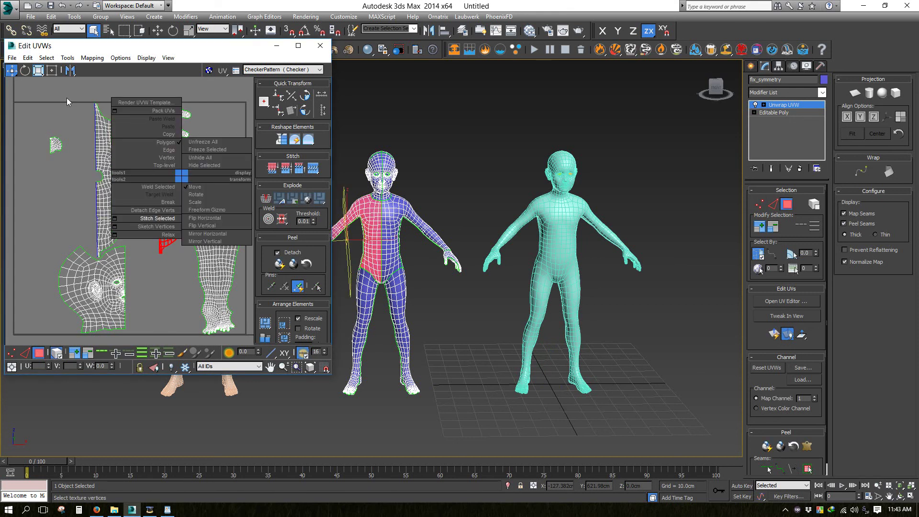
pyautogui.click(207, 233)
pyautogui.moveTo(198, 179); pyautogui.dragTo(68, 179)
# - Stitch the torso halves' edges, then close the UV editor and remove the Unwrap UVW modifier
pyautogui.click(25, 352)
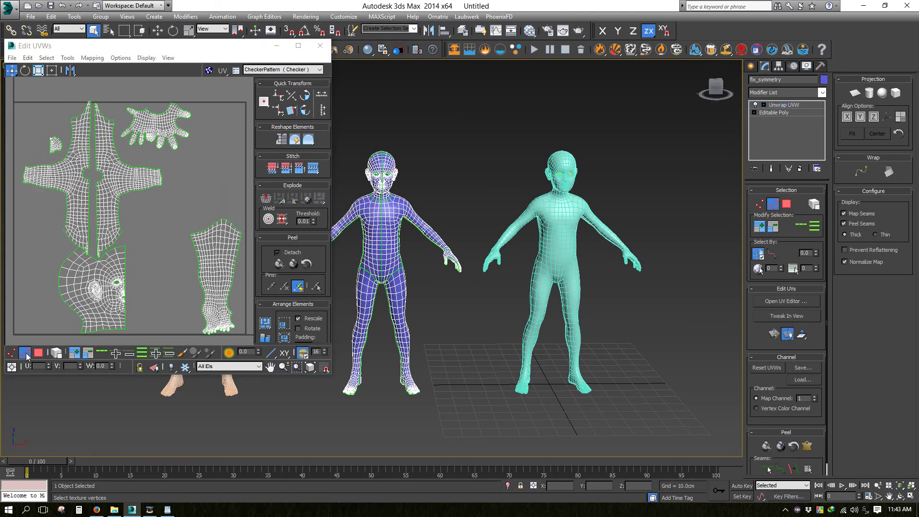
pyautogui.scroll(5, 88, 226)
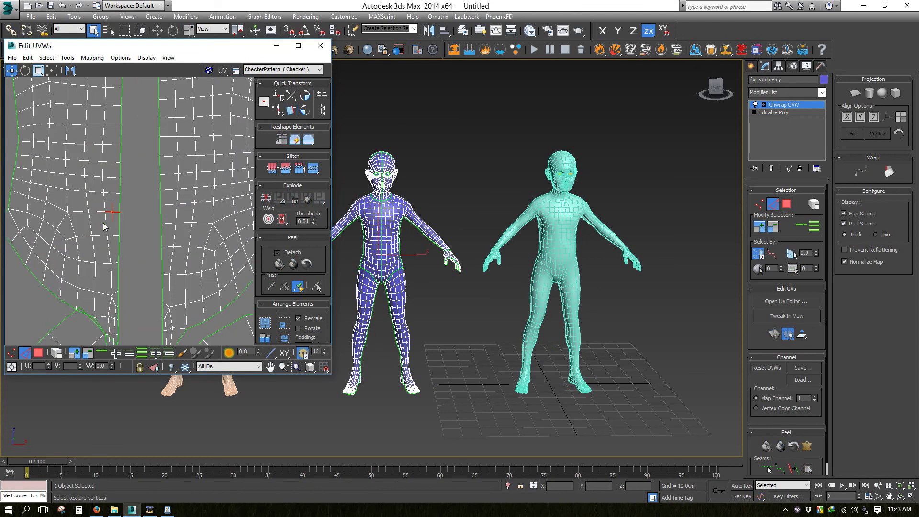
pyautogui.rightClick(117, 216)
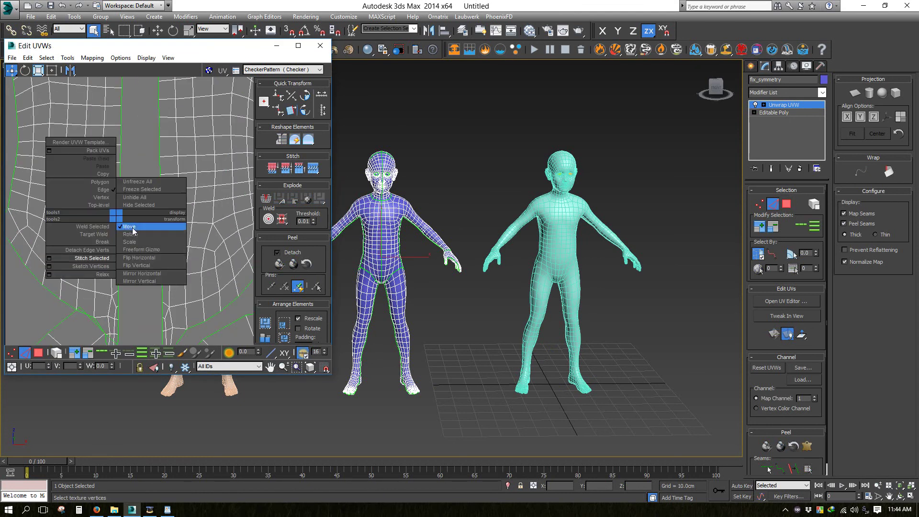
pyautogui.click(107, 259)
pyautogui.scroll(-6, 132, 222)
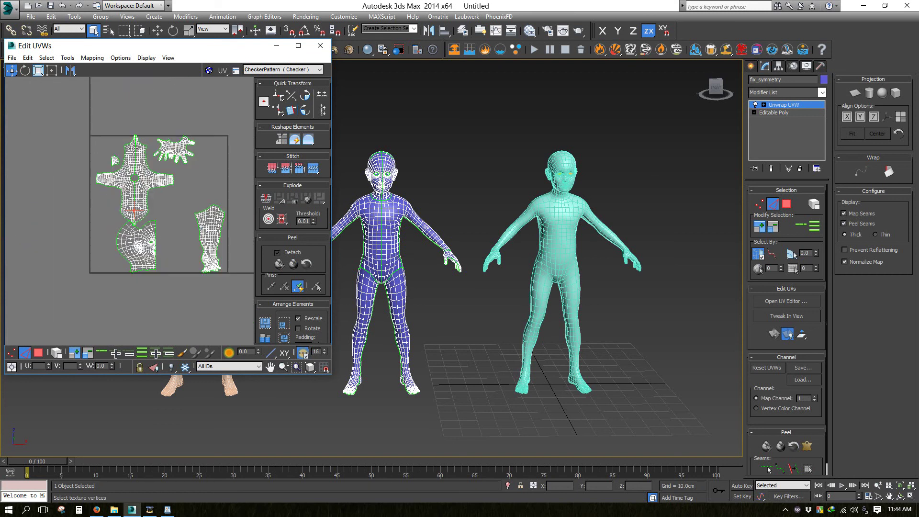
pyautogui.click(321, 45)
pyautogui.click(799, 169)
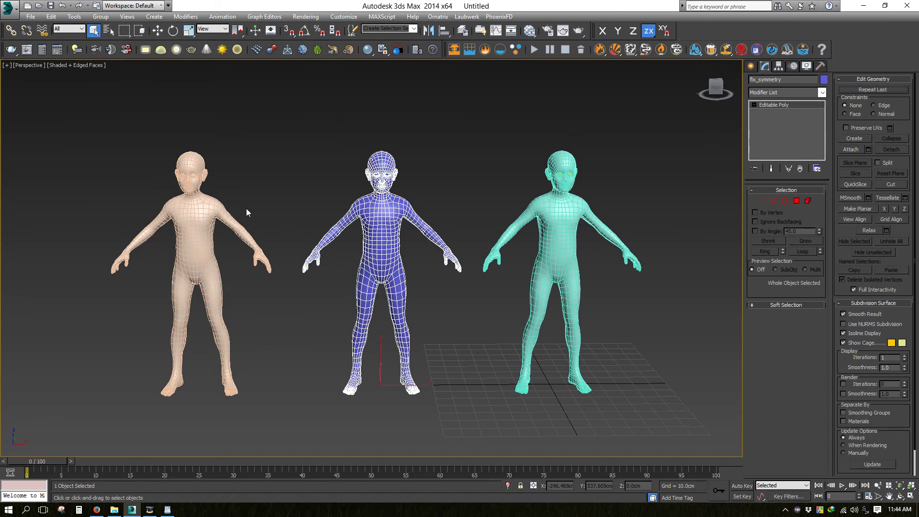
# - Add Unwrap UVW to fix_symmetry_Morphix and inspect its full UV layout with Show Map off
pyautogui.click(225, 216)
pyautogui.click(774, 93)
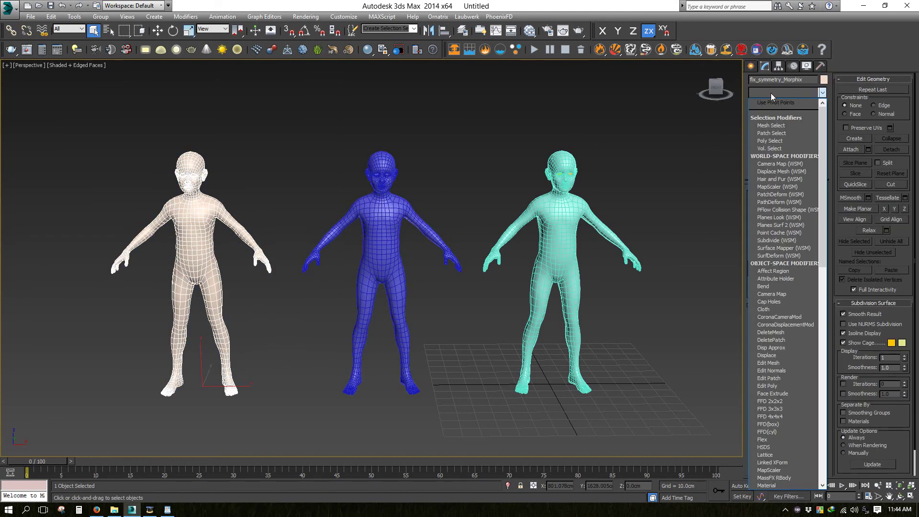
pyautogui.scroll(-7, 781, 215)
pyautogui.click(797, 395)
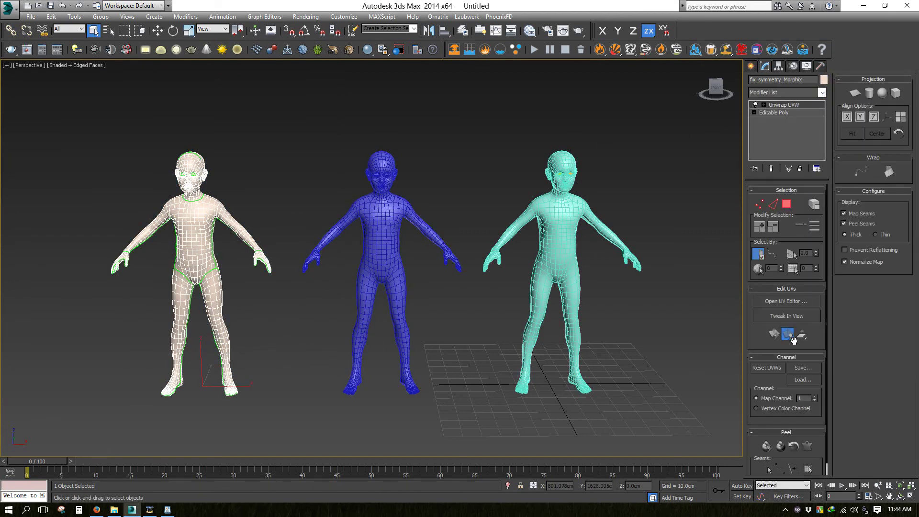
pyautogui.click(788, 301)
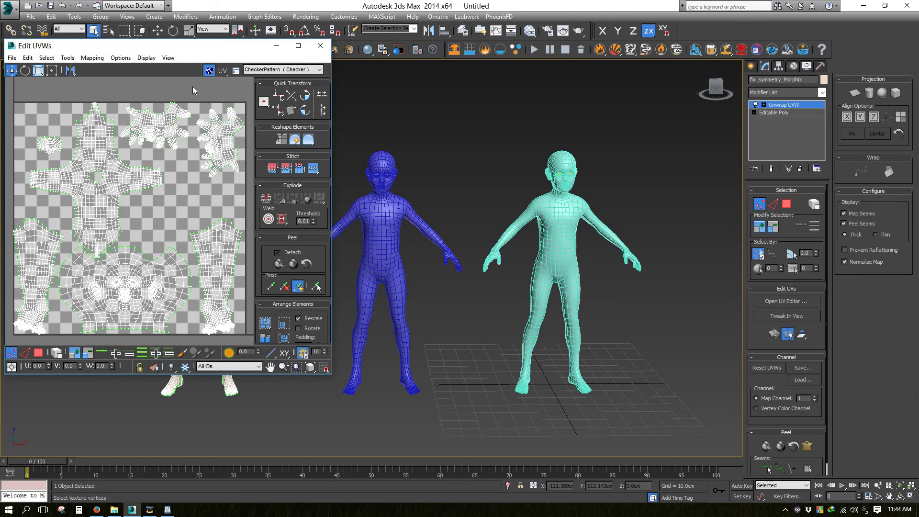
pyautogui.click(209, 71)
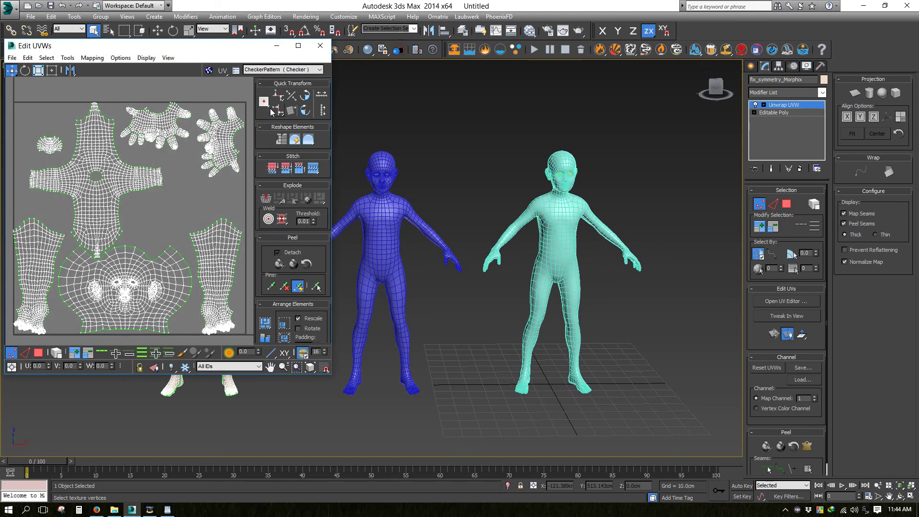
pyautogui.click(320, 50)
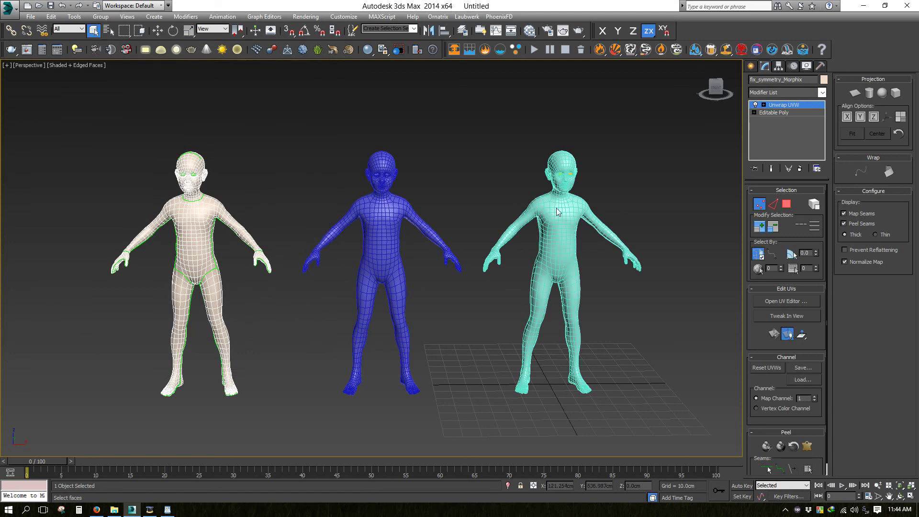
# - Add Unwrap UVW above original_mesh's Morpher and check its UV layout with Show Map off
pyautogui.click(579, 227)
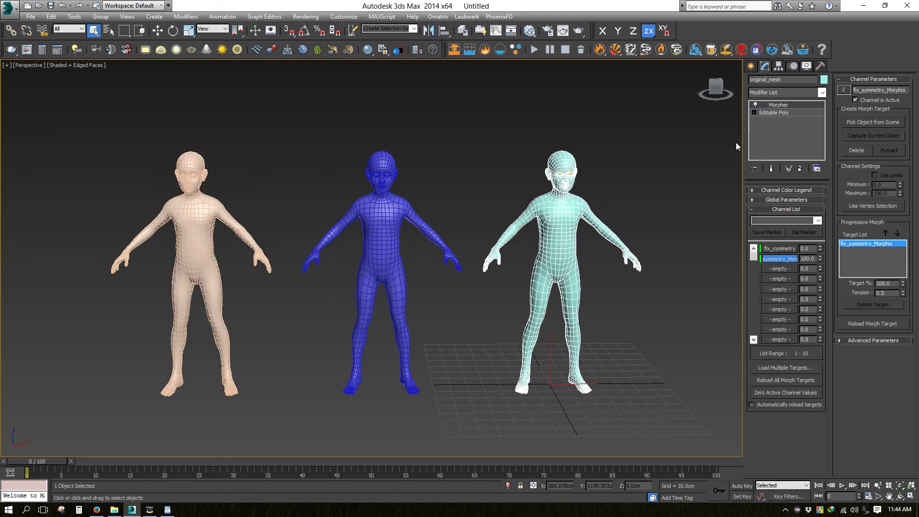
pyautogui.click(780, 95)
pyautogui.scroll(-10, 785, 267)
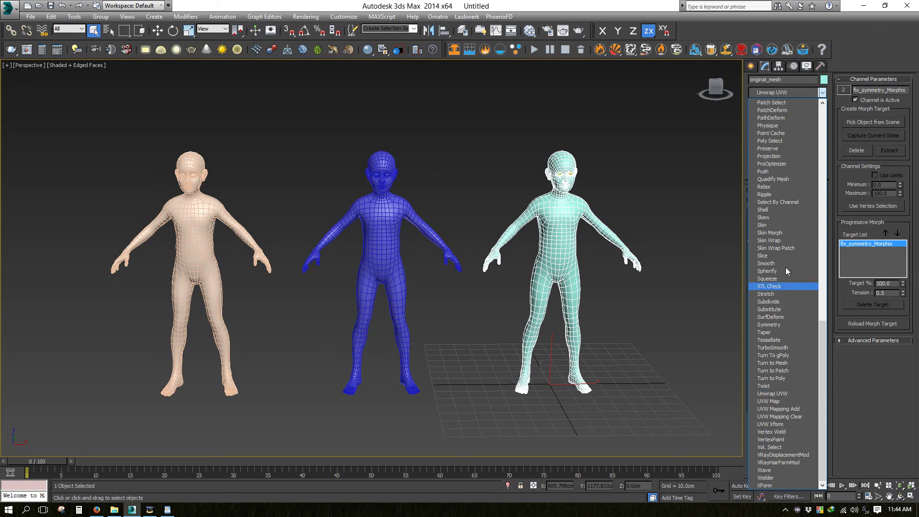
pyautogui.click(787, 396)
pyautogui.click(796, 301)
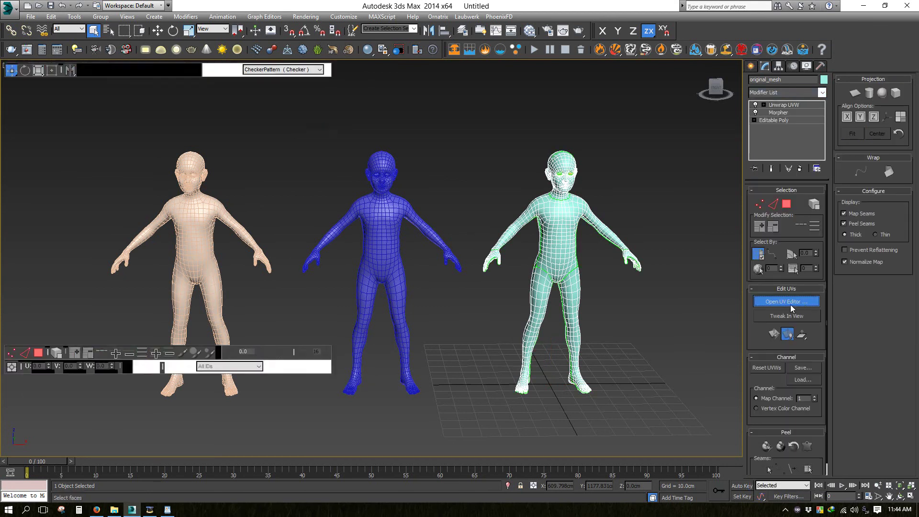
pyautogui.click(209, 70)
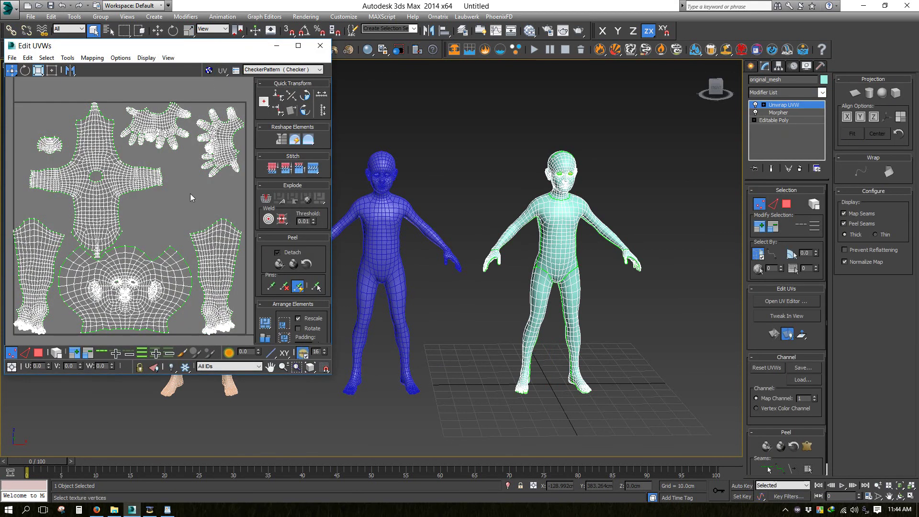
pyautogui.click(320, 45)
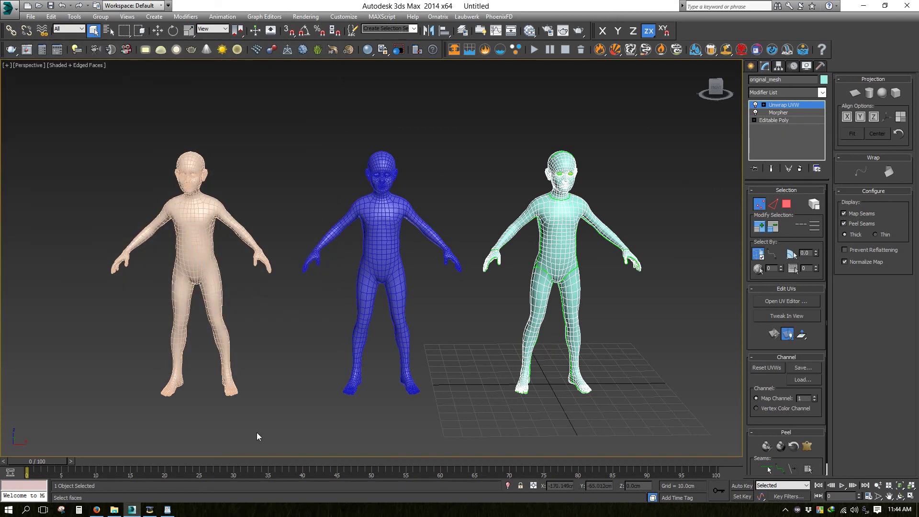
# - Switch to the Morphix ScriptSpot page in Firefox and scroll up
pyautogui.click(156, 512)
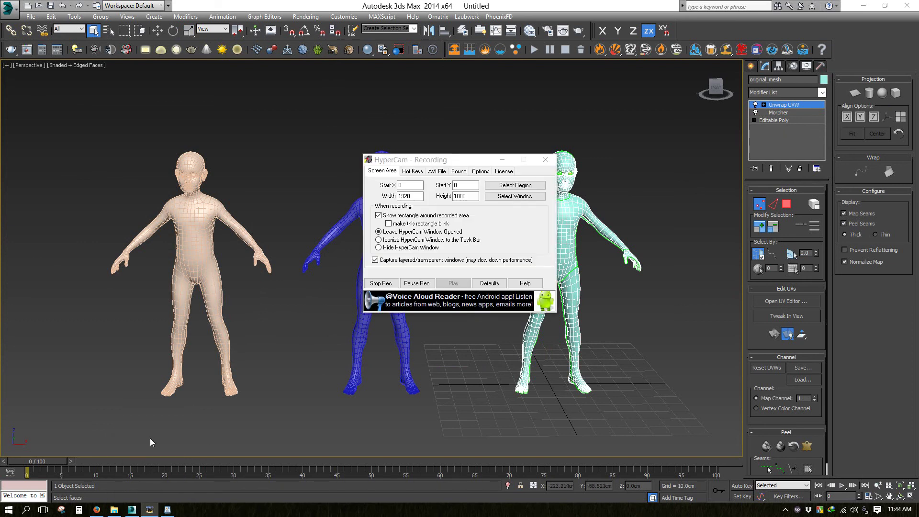
pyautogui.click(96, 510)
pyautogui.scroll(2, 214, 188)
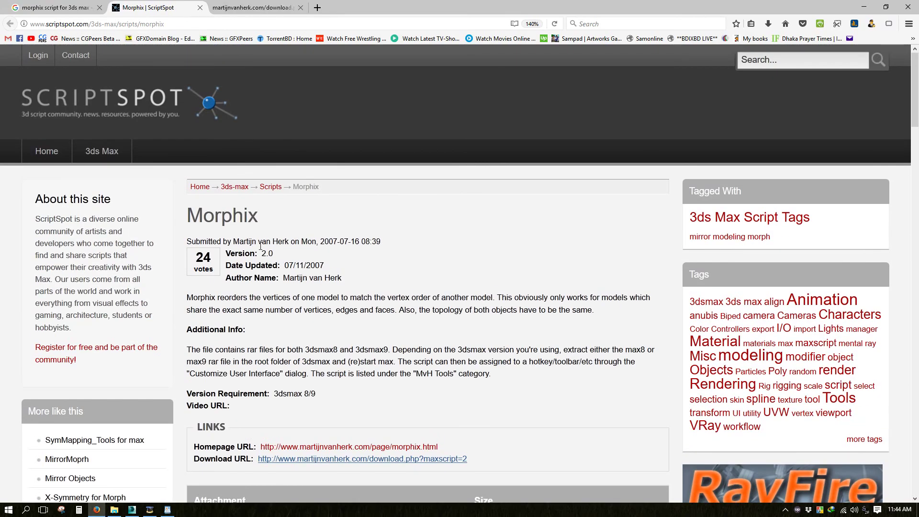
# - Highlight the Morphix 2.0 submission and version details on the ScriptSpot page
pyautogui.moveTo(235, 241); pyautogui.dragTo(290, 246)
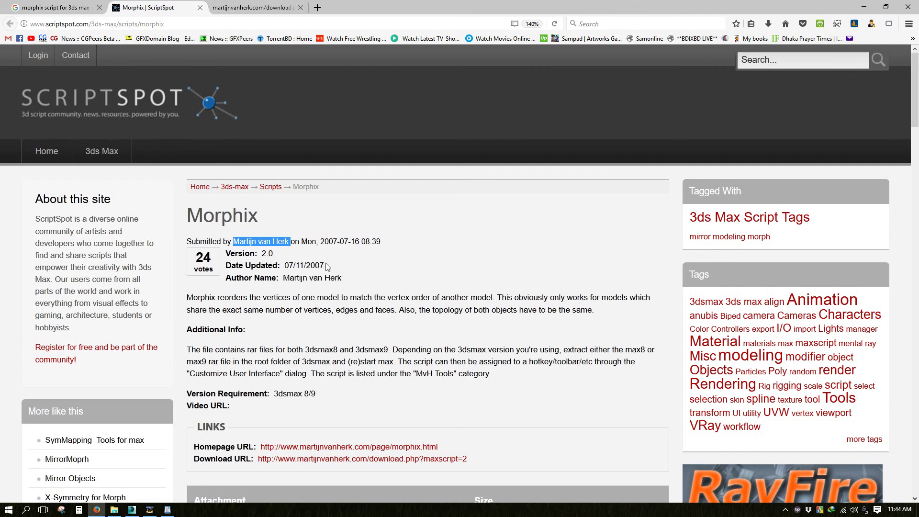
pyautogui.click(149, 509)
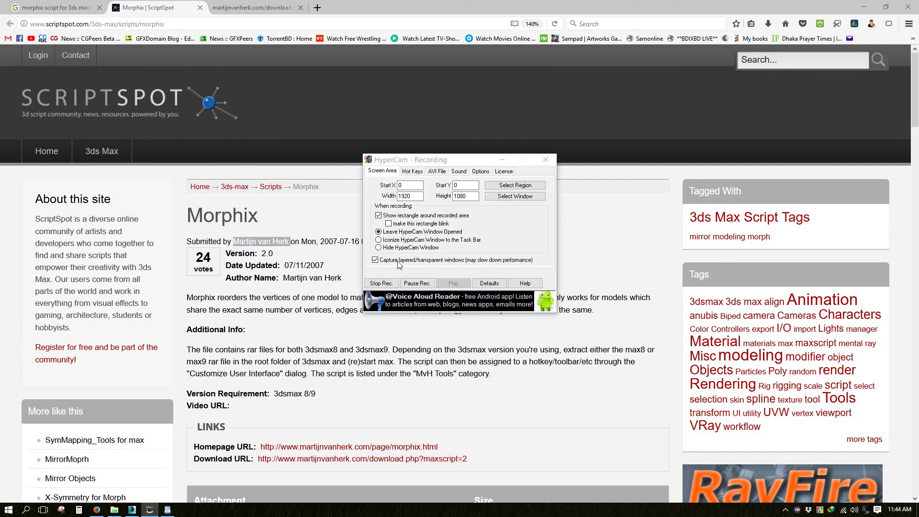